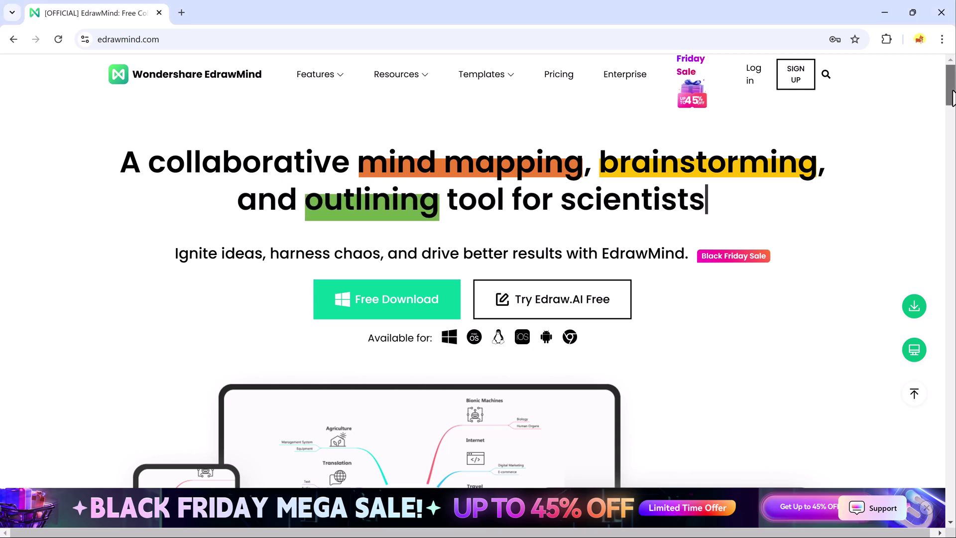
{"action": "left_click_drag", "start_coordinate": [953, 96], "coordinate": [950, 119]}
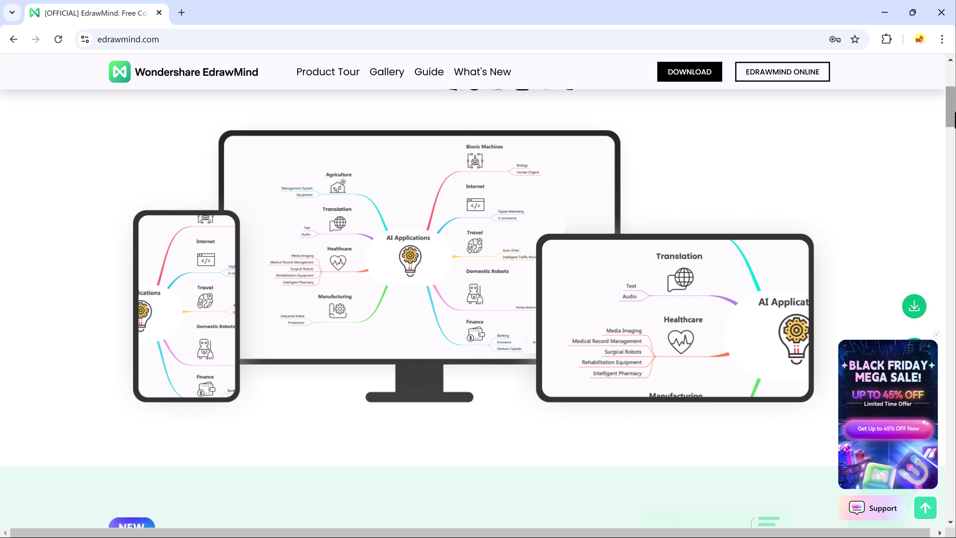
{"action": "left_click_drag", "start_coordinate": [950, 120], "coordinate": [950, 217]}
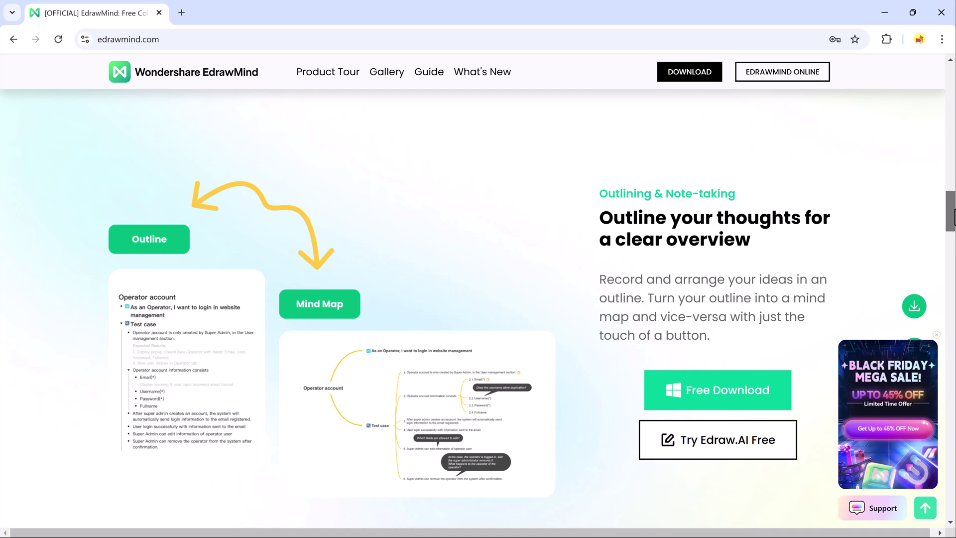
{"action": "left_click_drag", "start_coordinate": [951, 216], "coordinate": [950, 255]}
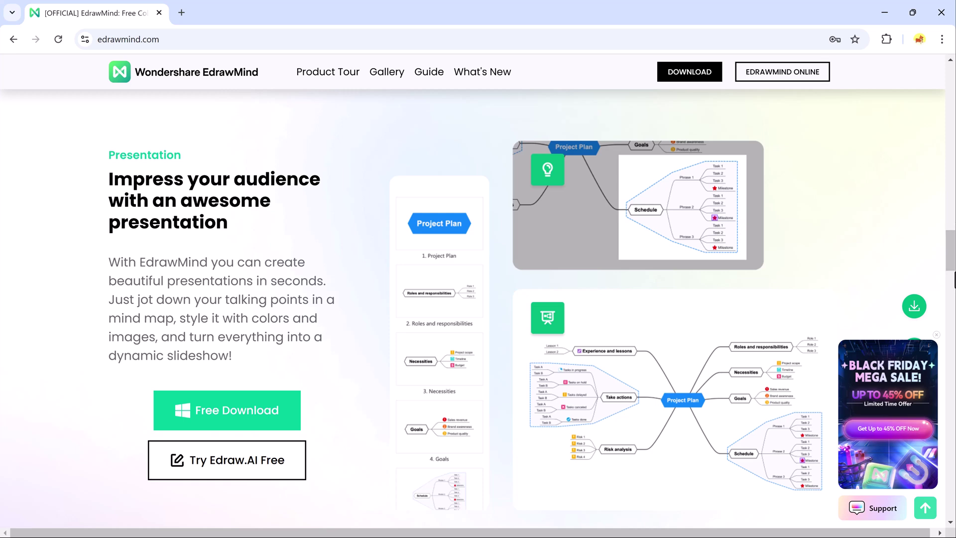
{"action": "left_click_drag", "start_coordinate": [950, 269], "coordinate": [950, 302]}
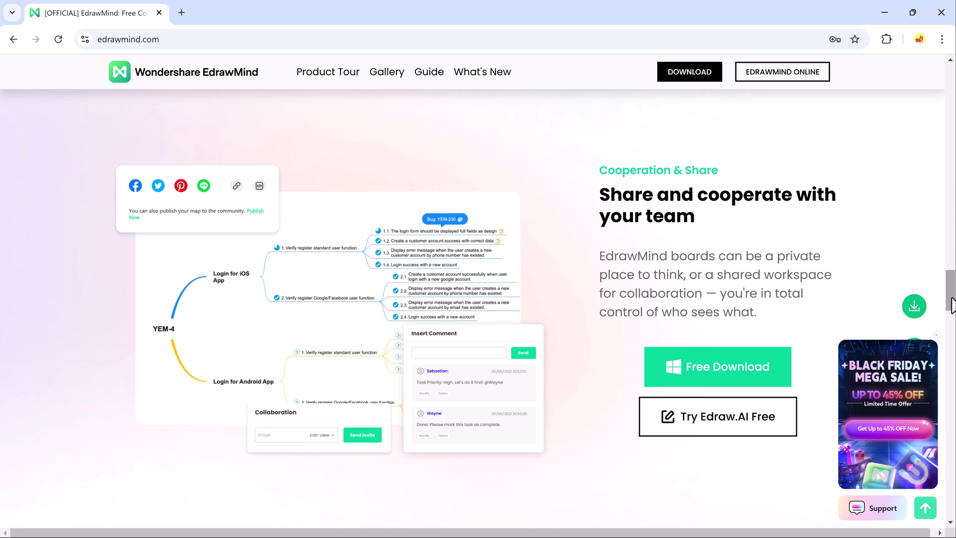
{"action": "left_click_drag", "start_coordinate": [950, 301], "coordinate": [951, 415]}
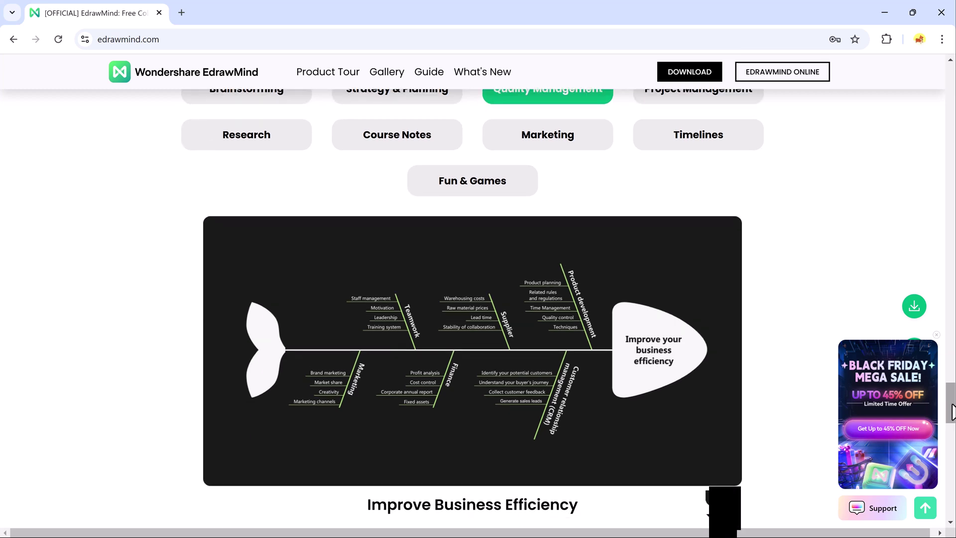
{"action": "left_click_drag", "start_coordinate": [951, 409], "coordinate": [950, 472]}
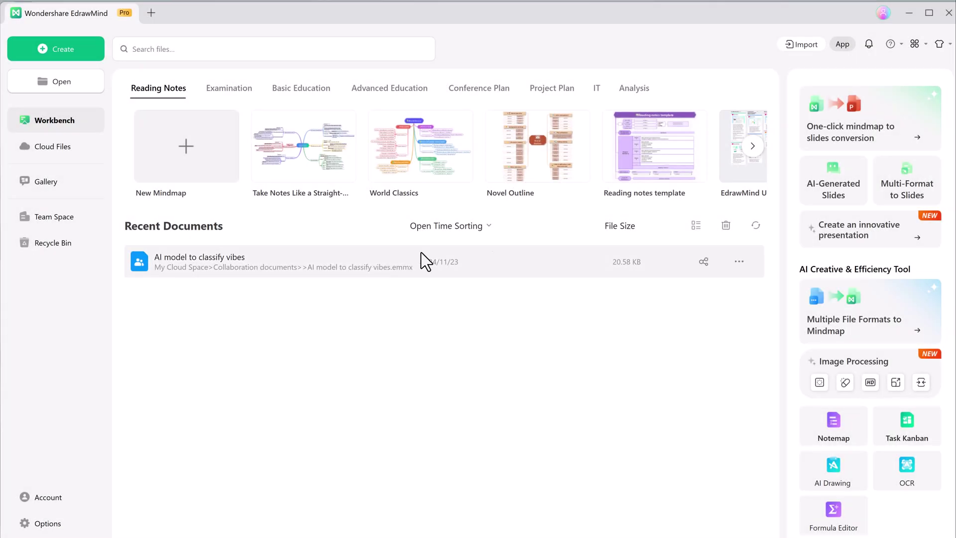
- Browse more Reading Notes templates, then the Examination, Education, Conference Plan and Project Plan categories
{"action": "left_click", "coordinate": [753, 146]}
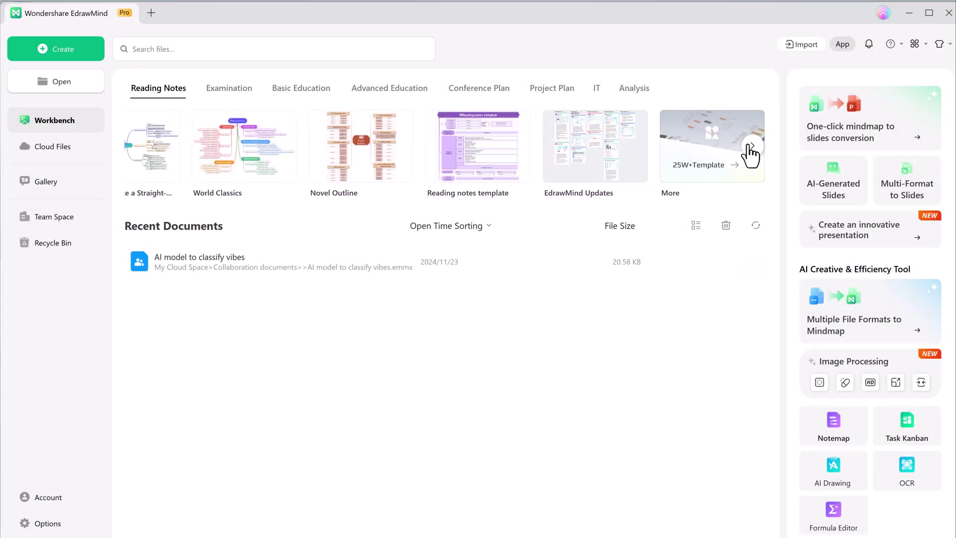
{"action": "left_click", "coordinate": [224, 88]}
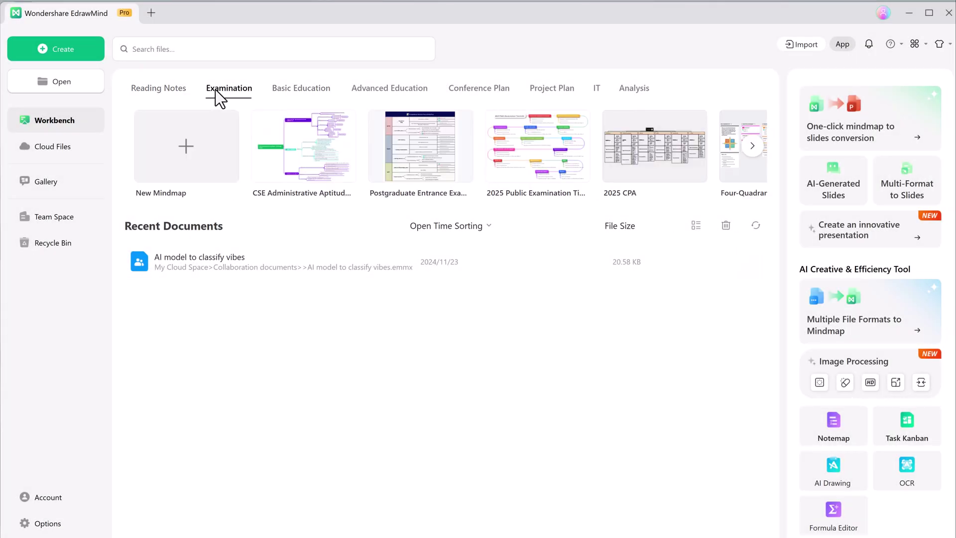
{"action": "left_click", "coordinate": [302, 88]}
{"action": "left_click", "coordinate": [389, 88]}
{"action": "left_click", "coordinate": [479, 88]}
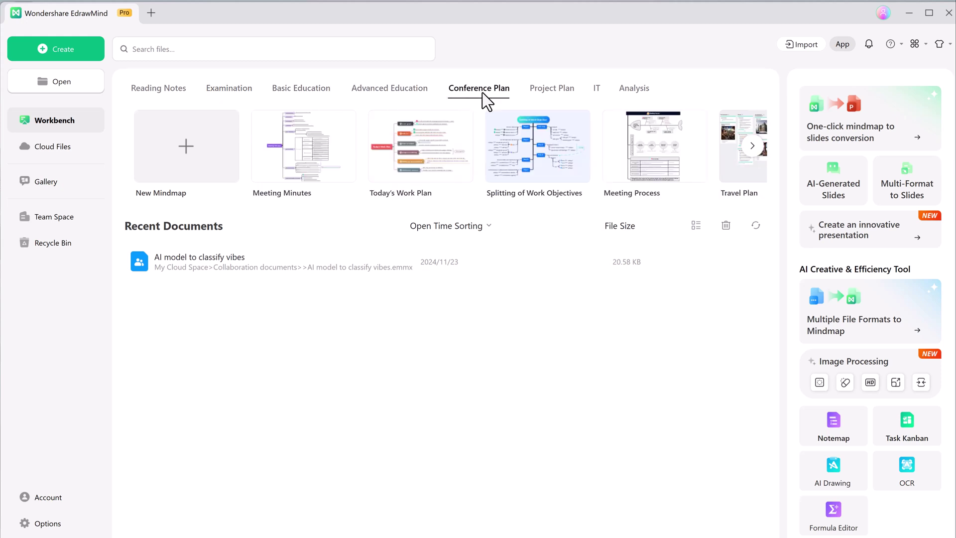
{"action": "left_click", "coordinate": [552, 88]}
- Check the IT and Analysis templates, revisit the Education tabs, then open 'AI model to classify vibes'
{"action": "left_click", "coordinate": [597, 89]}
{"action": "left_click", "coordinate": [634, 88]}
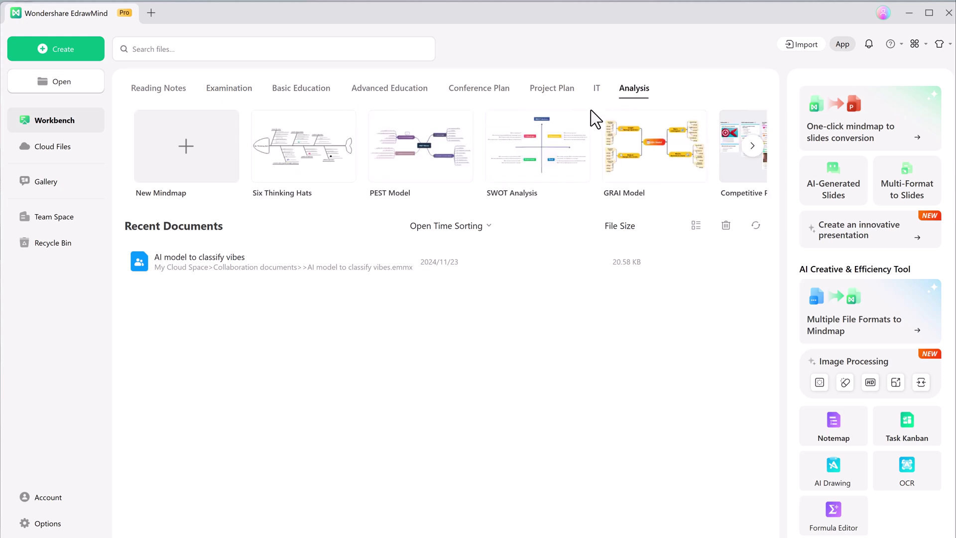
{"action": "left_click", "coordinate": [231, 90]}
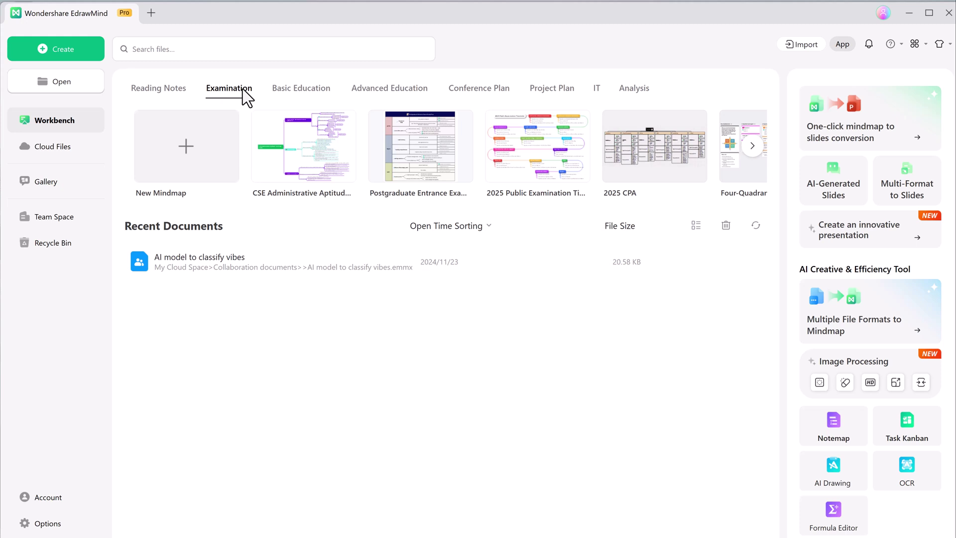
{"action": "left_click", "coordinate": [302, 89]}
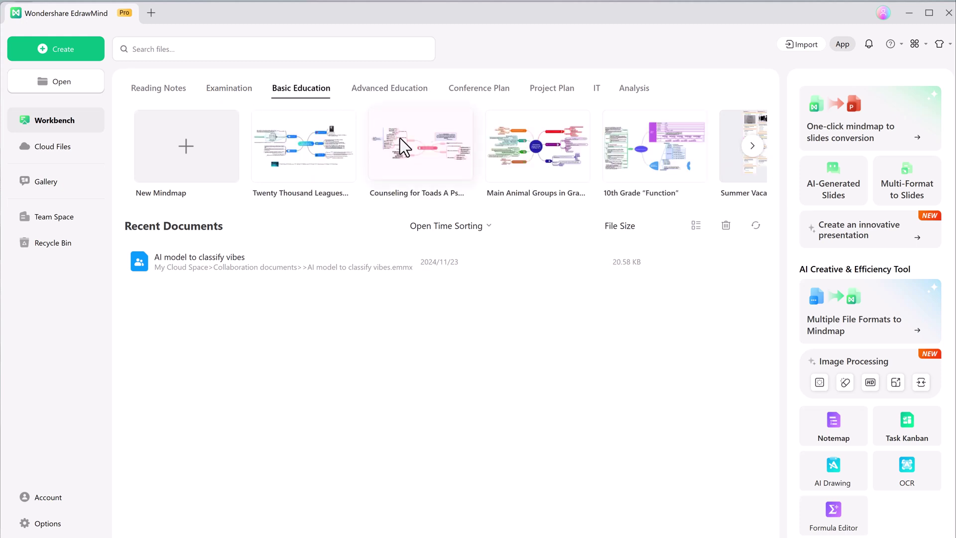
{"action": "left_click", "coordinate": [415, 89]}
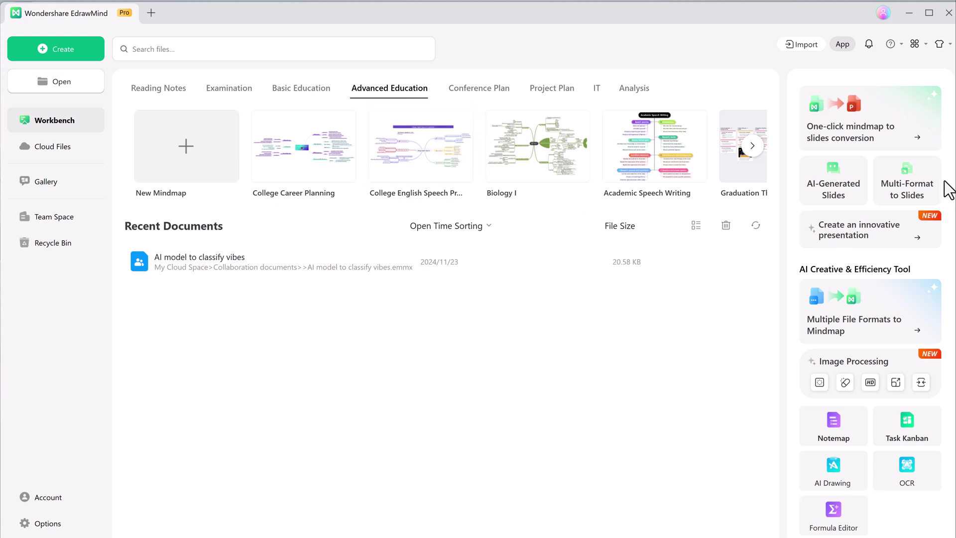
{"action": "left_click", "coordinate": [885, 129]}
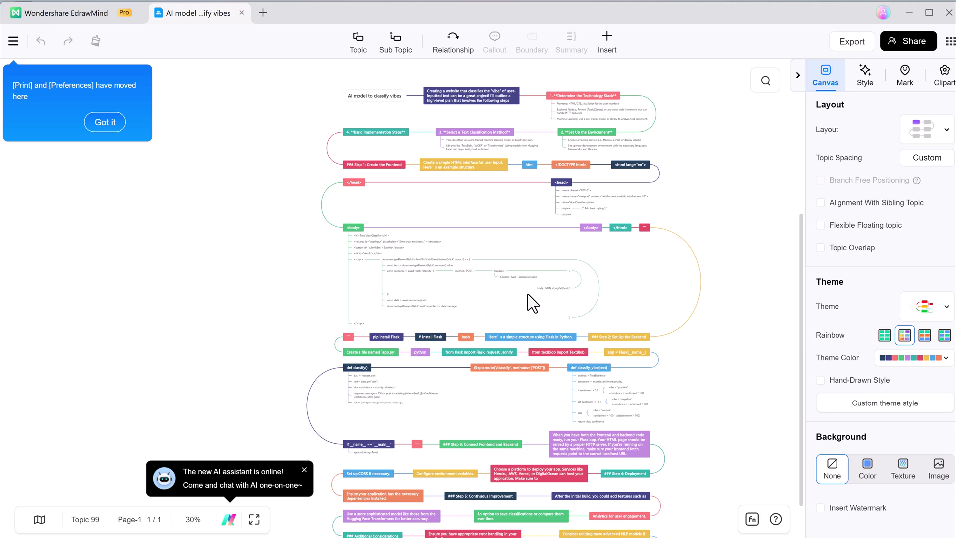
{"action": "scroll", "coordinate": [529, 295], "scroll_direction": "down", "scroll_amount": 3}
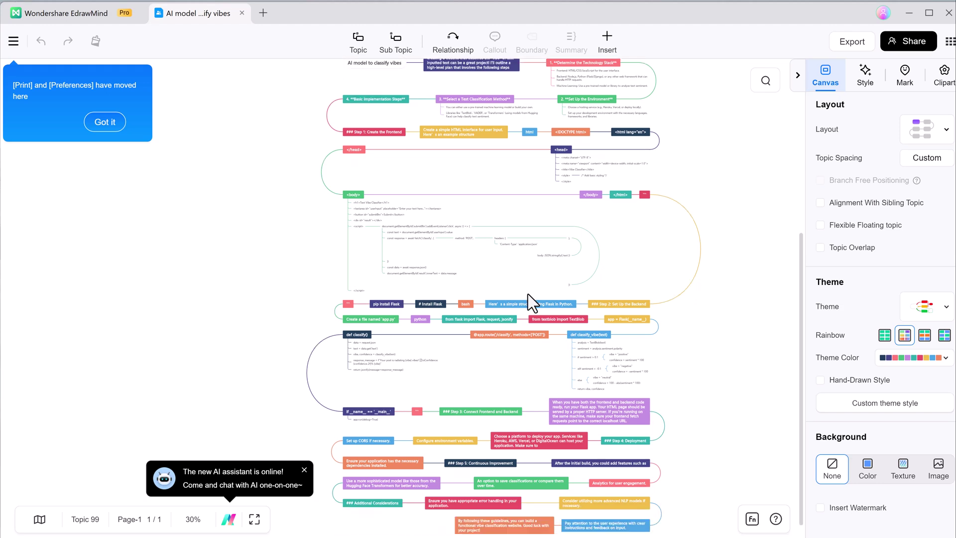
{"action": "scroll", "coordinate": [677, 337], "scroll_direction": "down", "scroll_amount": 1}
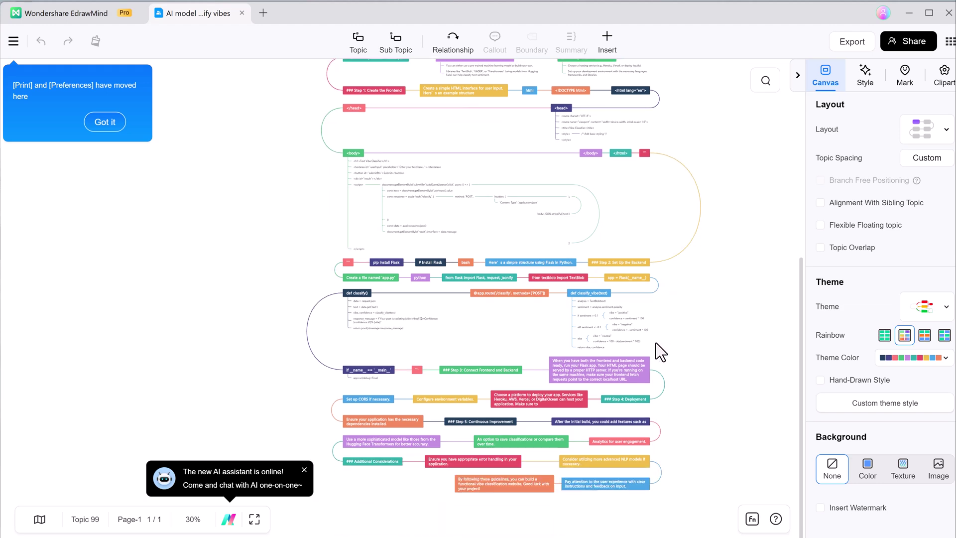
{"action": "scroll", "coordinate": [661, 351], "scroll_direction": "up", "scroll_amount": 3}
{"action": "scroll", "coordinate": [661, 351], "scroll_direction": "up", "scroll_amount": 3}
{"action": "scroll", "coordinate": [661, 351], "scroll_direction": "up", "scroll_amount": 3}
{"action": "scroll", "coordinate": [660, 351], "scroll_direction": "up", "scroll_amount": 2}
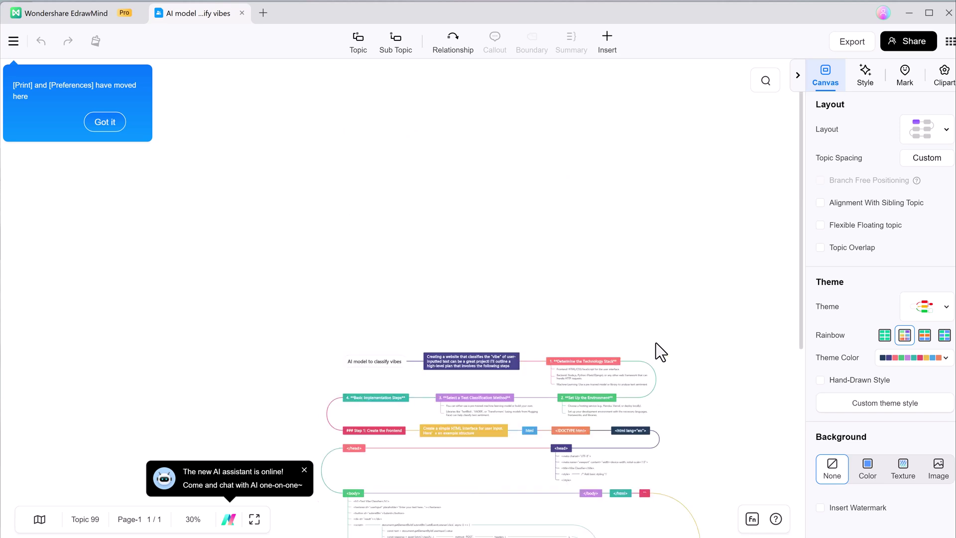
{"action": "scroll", "coordinate": [661, 352], "scroll_direction": "down", "scroll_amount": 2}
{"action": "scroll", "coordinate": [660, 351], "scroll_direction": "down", "scroll_amount": 2}
{"action": "scroll", "coordinate": [661, 351], "scroll_direction": "down", "scroll_amount": 1}
{"action": "scroll", "coordinate": [661, 351], "scroll_direction": "down", "scroll_amount": 2}
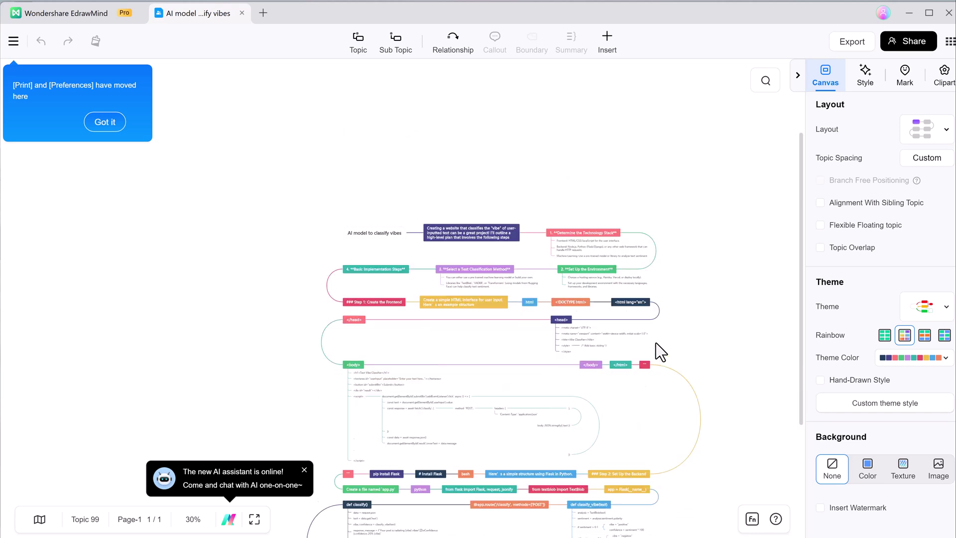
{"action": "scroll", "coordinate": [660, 351], "scroll_direction": "down", "scroll_amount": 2}
{"action": "scroll", "coordinate": [660, 351], "scroll_direction": "down", "scroll_amount": 2}
{"action": "scroll", "coordinate": [660, 352], "scroll_direction": "down", "scroll_amount": 1}
{"action": "scroll", "coordinate": [660, 351], "scroll_direction": "down", "scroll_amount": 1}
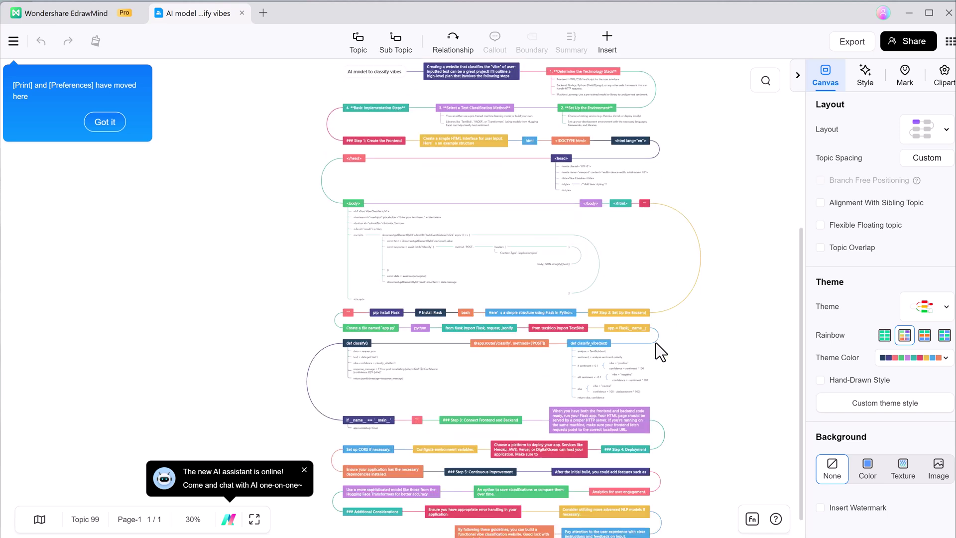
- Close the 'AI model to classify vibes' document tab
{"action": "left_click", "coordinate": [242, 13]}
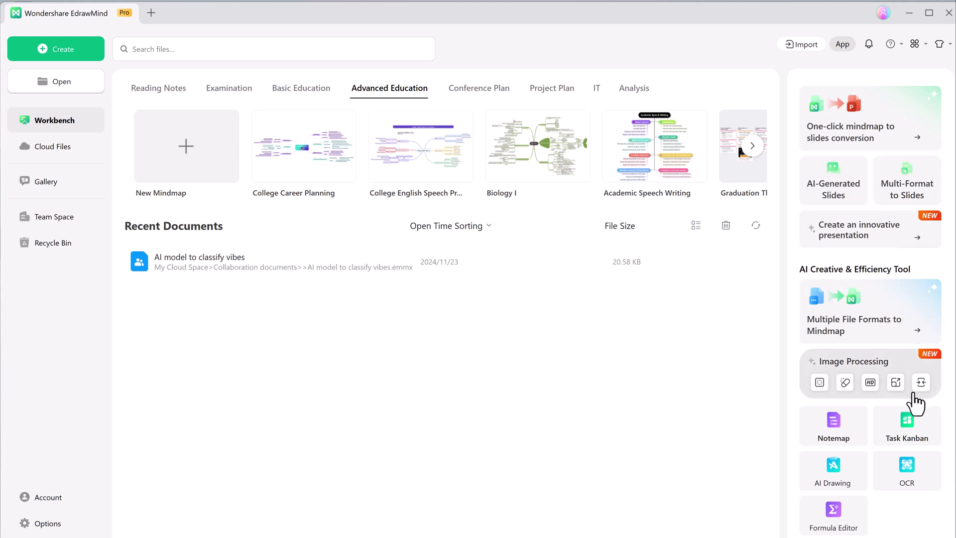
- Create the College English Speech Preparation map and try top-down tree, then radial layouts
{"action": "left_click", "coordinate": [420, 147]}
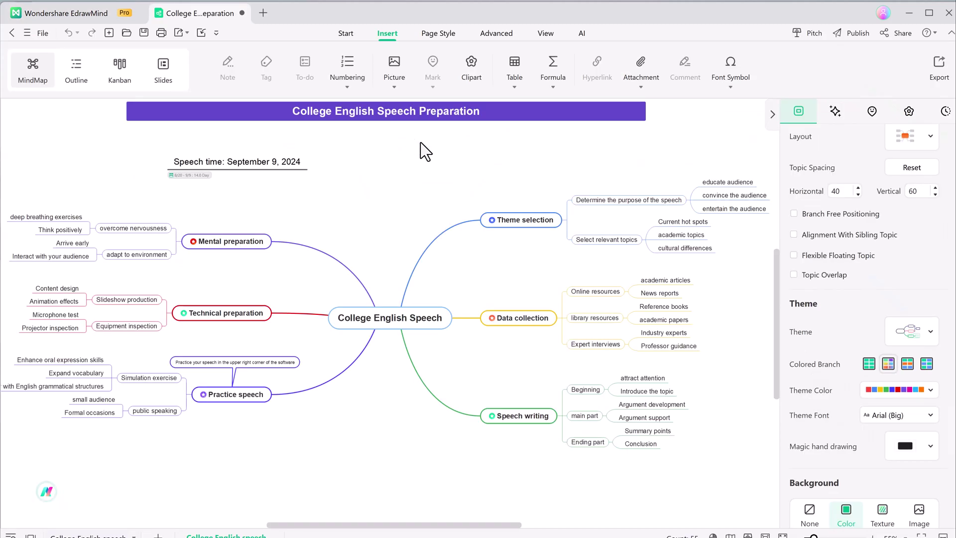
{"action": "left_click", "coordinate": [386, 308]}
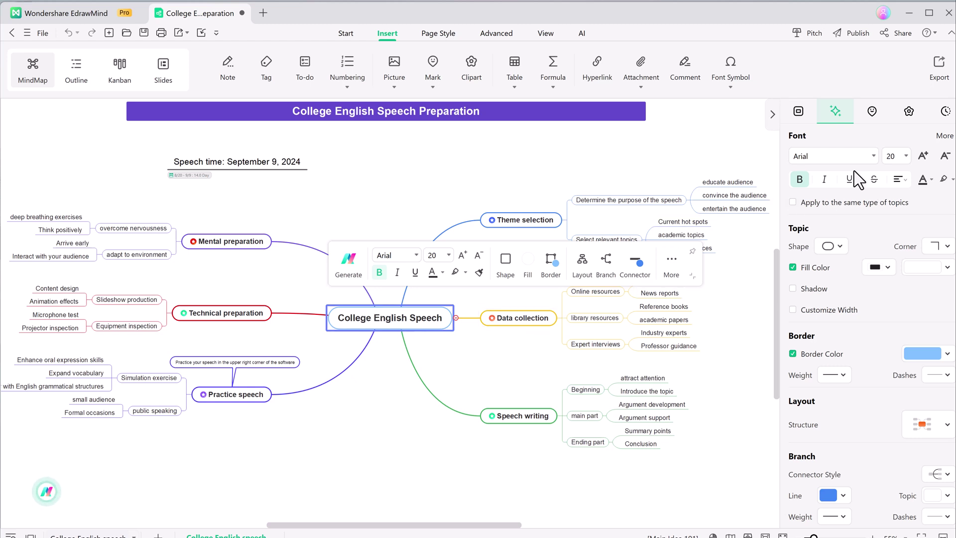
{"action": "left_click", "coordinate": [799, 111]}
{"action": "left_click", "coordinate": [929, 136]}
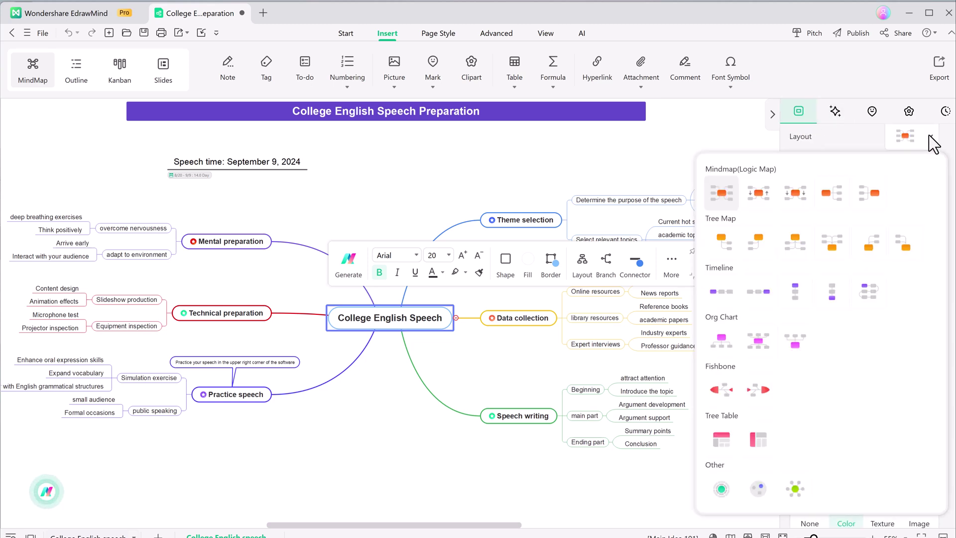
{"action": "left_click", "coordinate": [796, 193]}
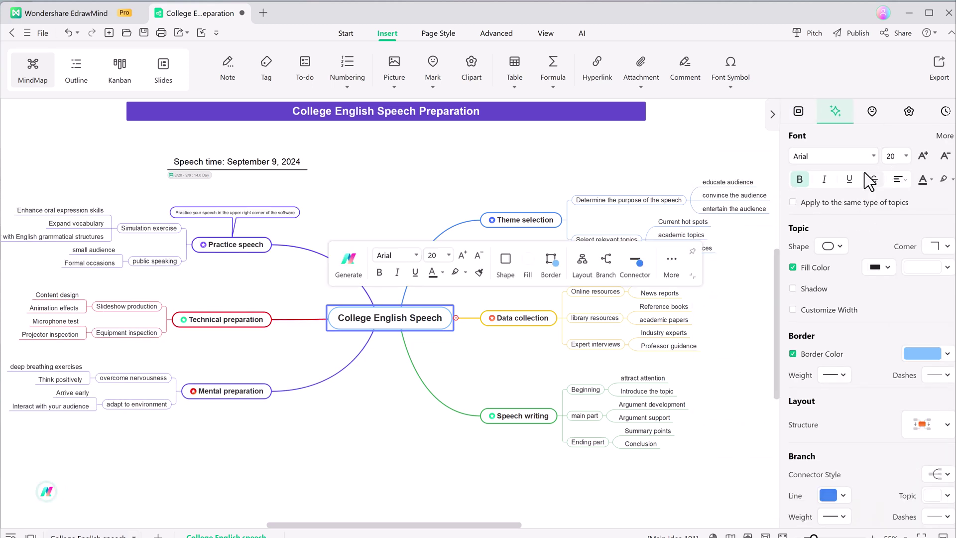
{"action": "left_click", "coordinate": [930, 137]}
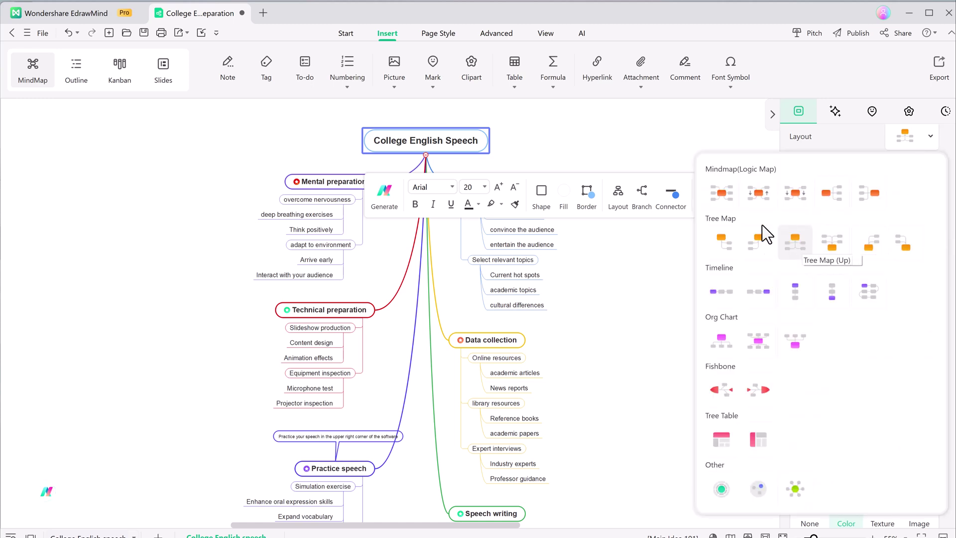
{"action": "left_click", "coordinate": [754, 198]}
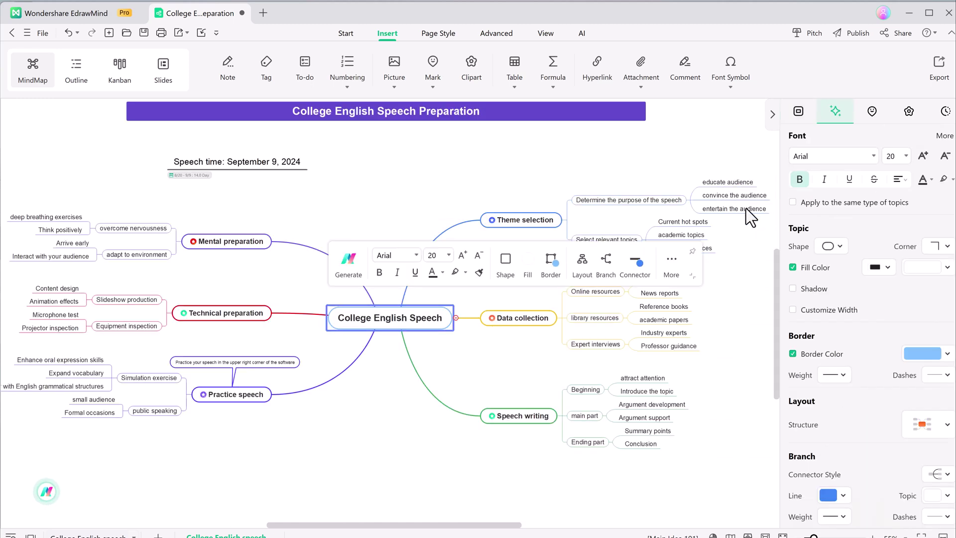
- Apply a plain light theme to the speech preparation map
{"action": "left_click", "coordinate": [799, 111]}
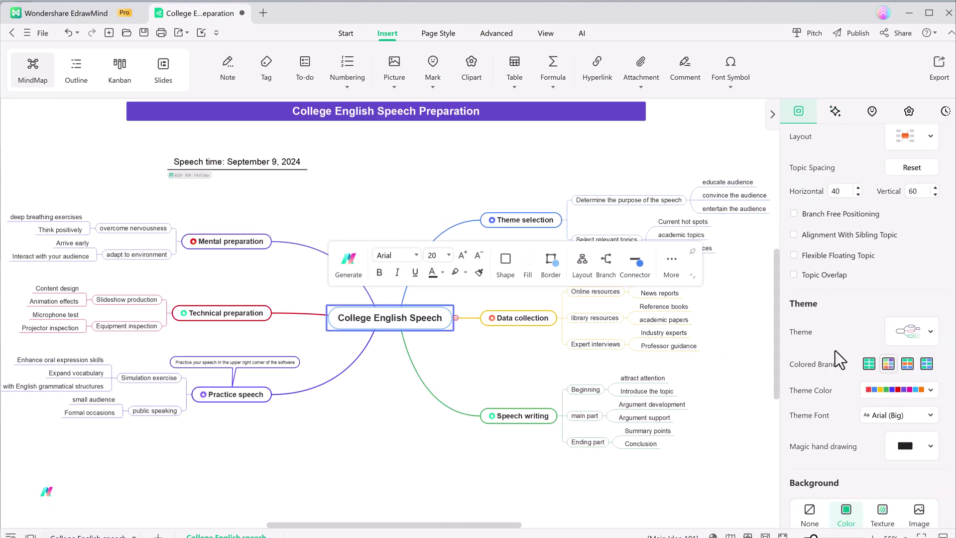
{"action": "left_click", "coordinate": [912, 338]}
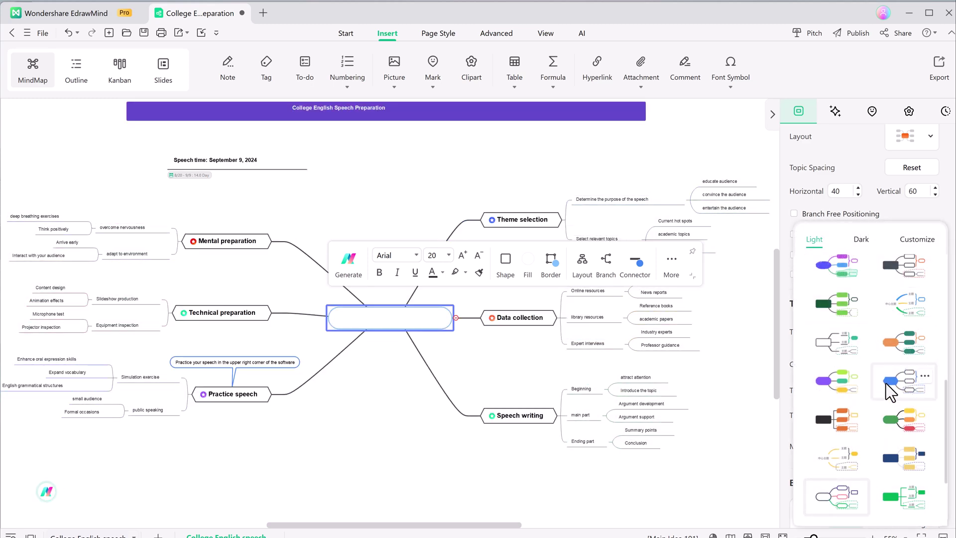
{"action": "left_click", "coordinate": [906, 389]}
{"action": "left_click", "coordinate": [396, 374]}
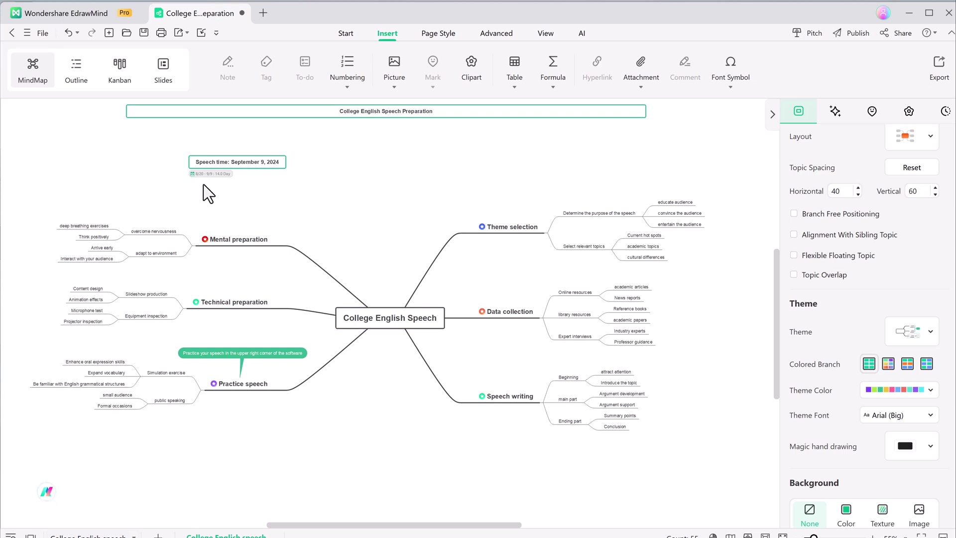
- Review the College English Speech map in Outline view, then move to Slides mode
{"action": "left_click", "coordinate": [75, 73]}
{"action": "scroll", "coordinate": [261, 270], "scroll_direction": "down", "scroll_amount": 5}
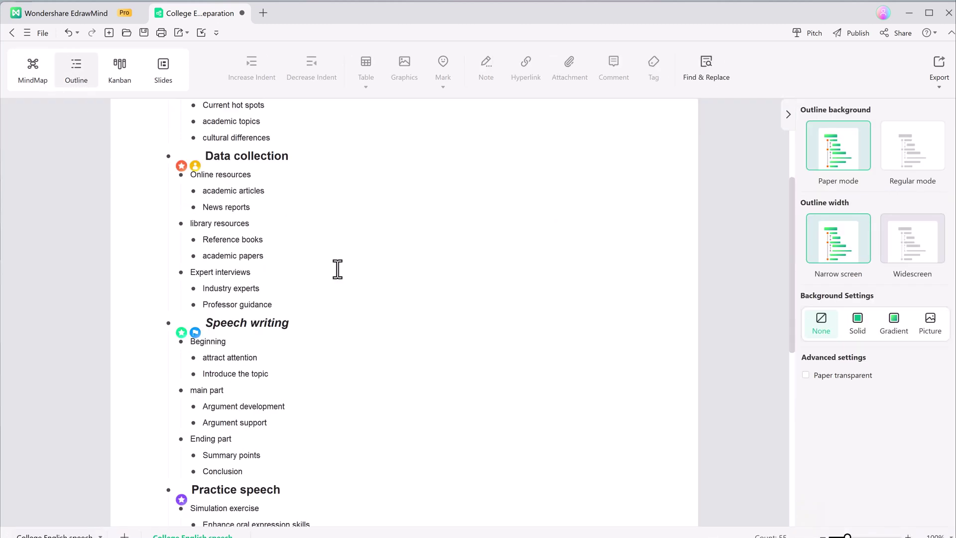
{"action": "scroll", "coordinate": [337, 270], "scroll_direction": "down", "scroll_amount": 3}
{"action": "scroll", "coordinate": [337, 269], "scroll_direction": "down", "scroll_amount": 5}
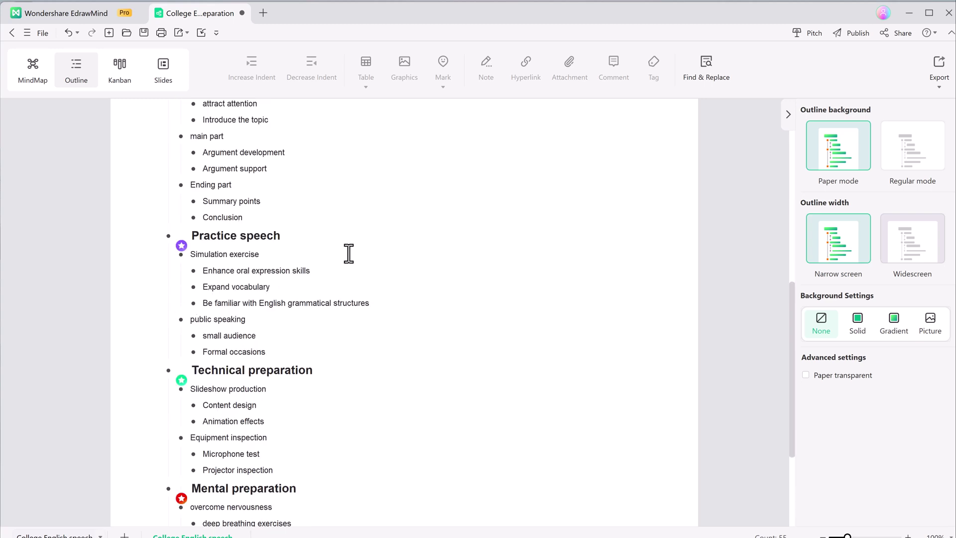
{"action": "scroll", "coordinate": [350, 254], "scroll_direction": "down", "scroll_amount": 4}
{"action": "scroll", "coordinate": [347, 253], "scroll_direction": "down", "scroll_amount": 2}
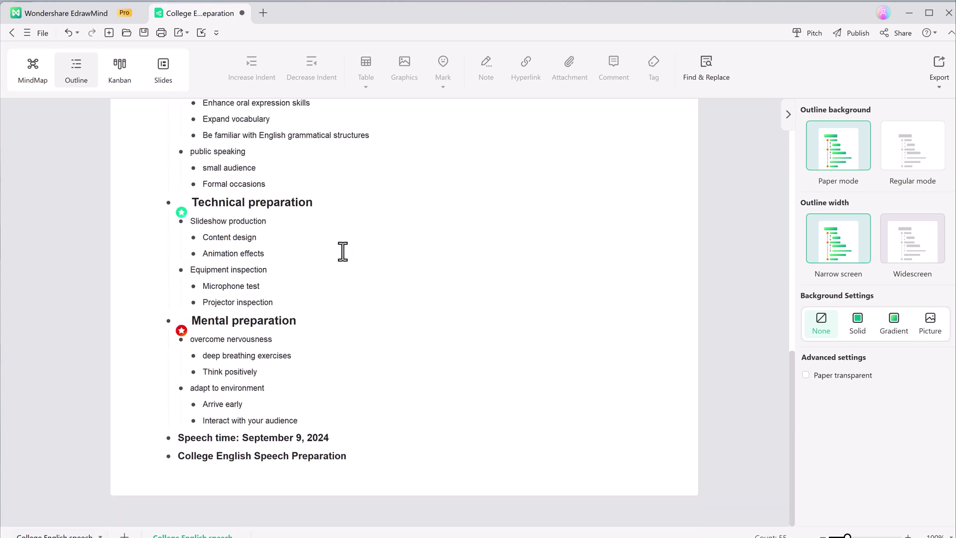
{"action": "scroll", "coordinate": [343, 252], "scroll_direction": "up", "scroll_amount": 5}
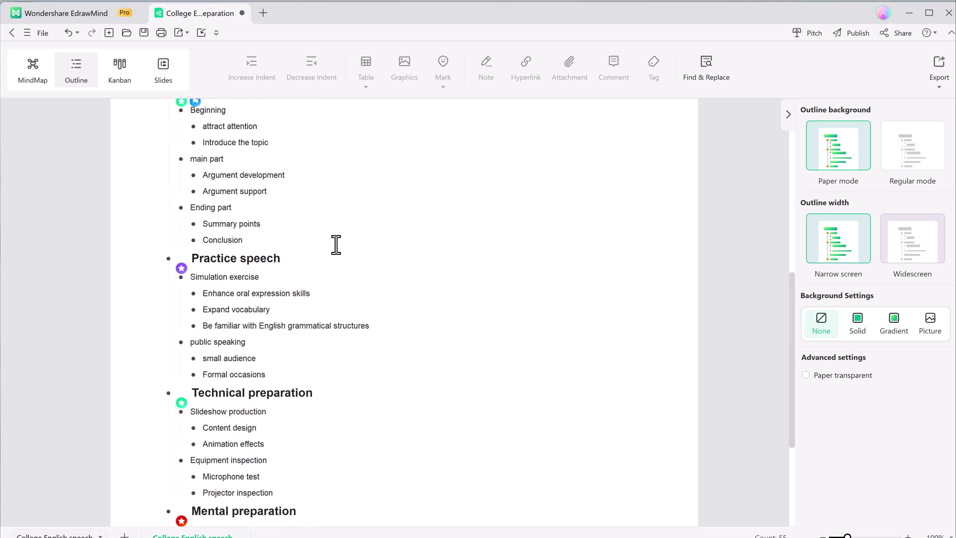
{"action": "scroll", "coordinate": [340, 246], "scroll_direction": "up", "scroll_amount": 5}
{"action": "scroll", "coordinate": [336, 245], "scroll_direction": "up", "scroll_amount": 3}
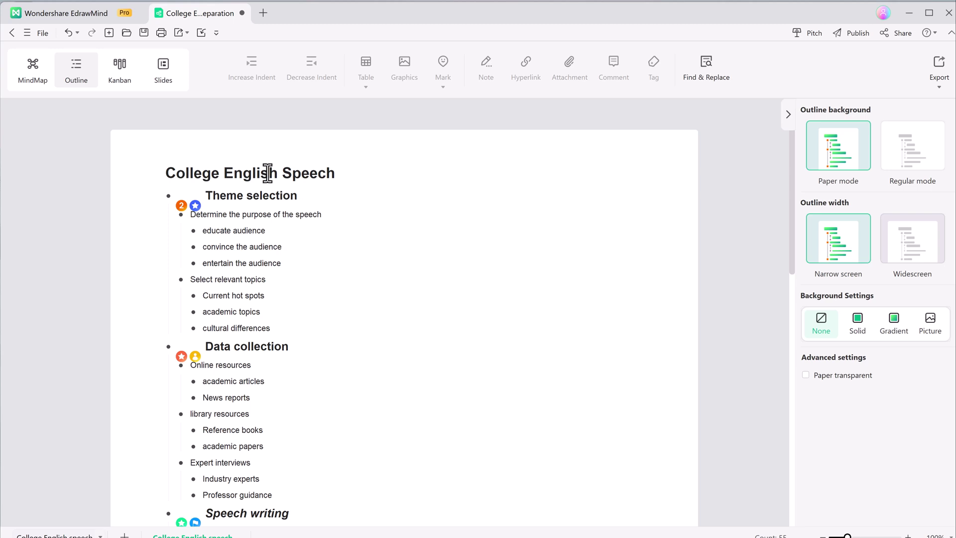
{"action": "left_click", "coordinate": [163, 69]}
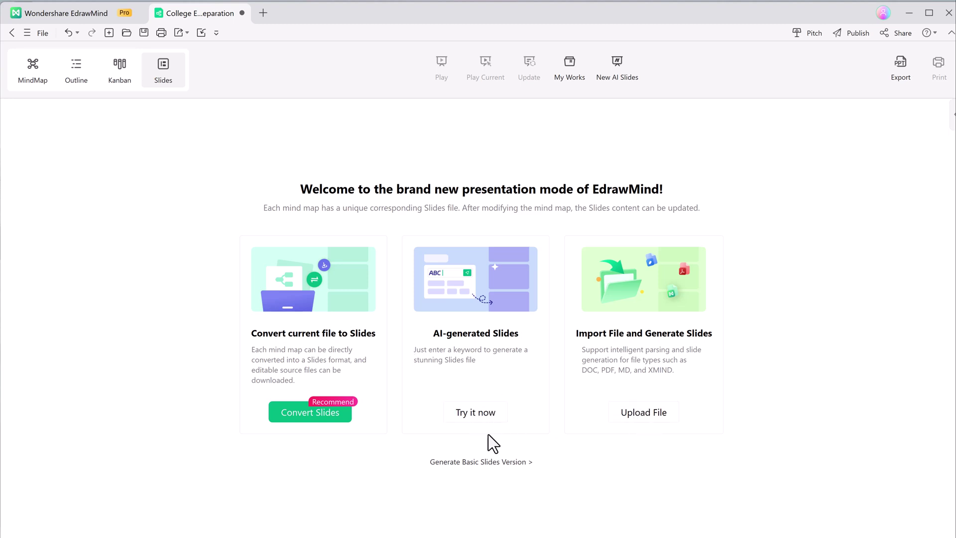
- Convert the speech map into slides using the dark Peaceful template
{"action": "left_click", "coordinate": [283, 417]}
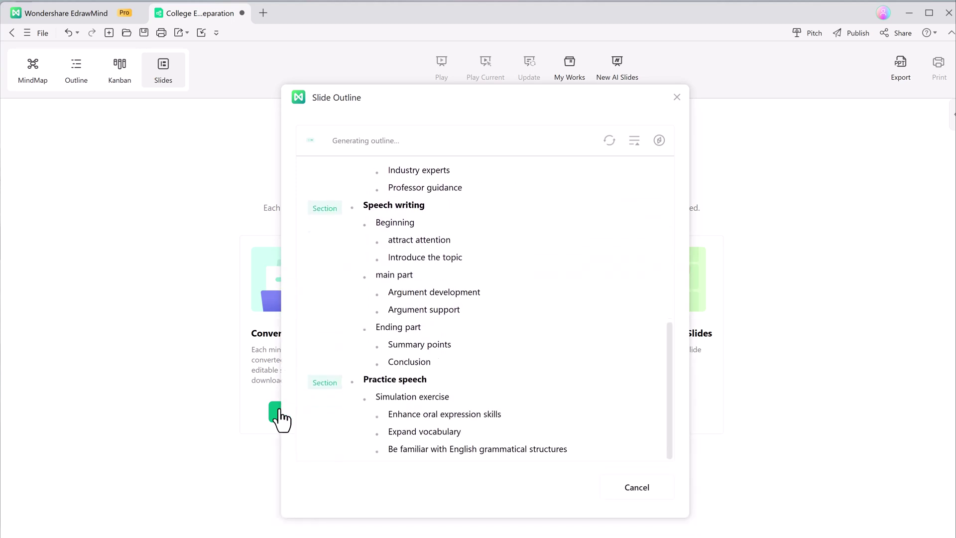
{"action": "left_click", "coordinate": [613, 487]}
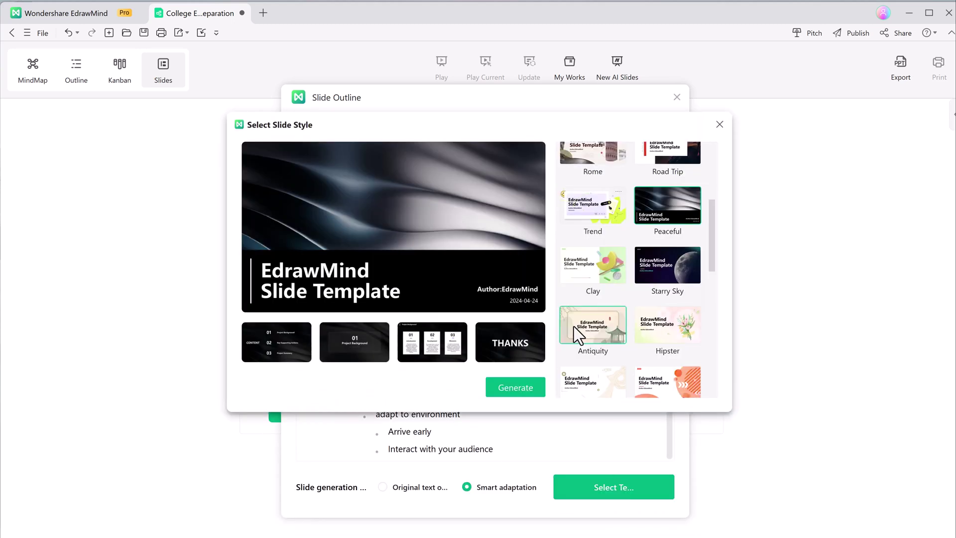
{"action": "scroll", "coordinate": [568, 222], "scroll_direction": "up", "scroll_amount": 1}
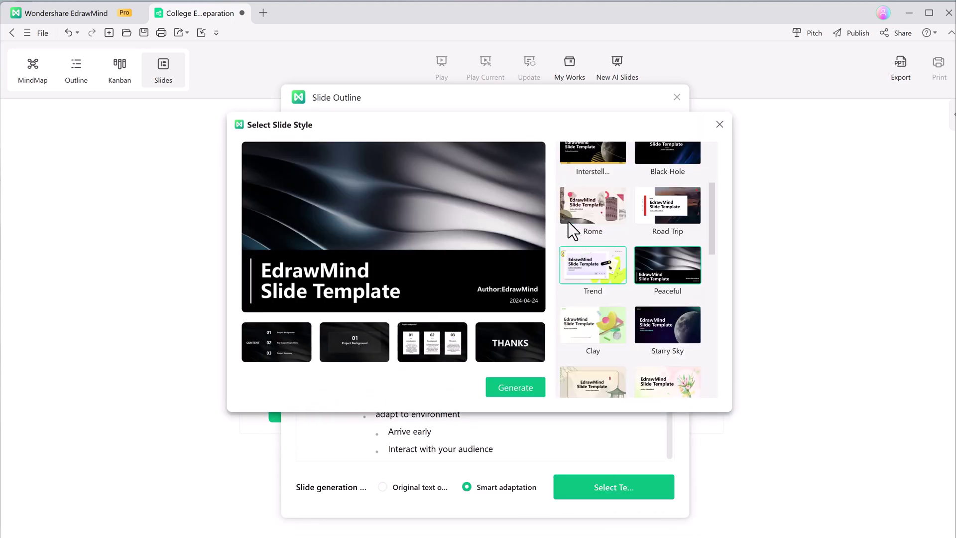
{"action": "left_click", "coordinate": [511, 388]}
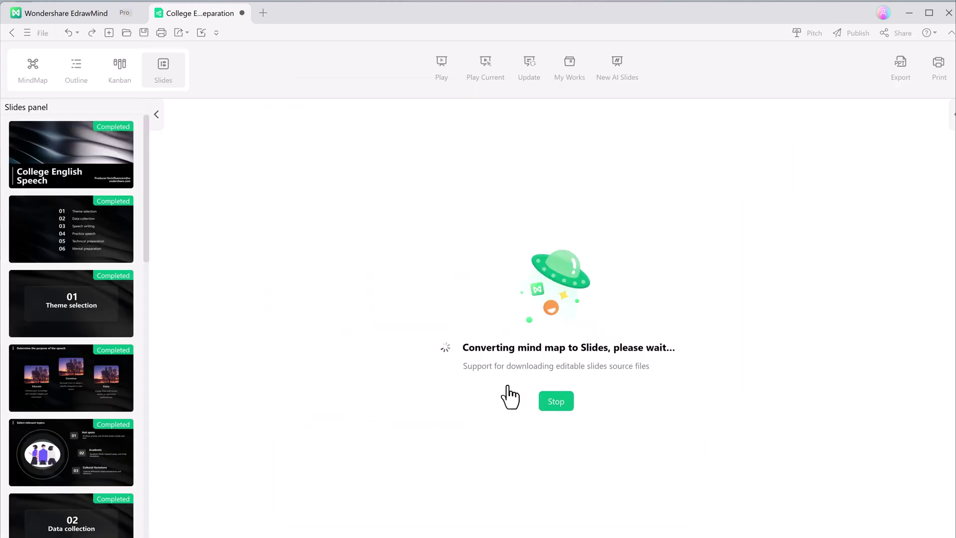
{"action": "scroll", "coordinate": [79, 462], "scroll_direction": "down", "scroll_amount": 3}
{"action": "scroll", "coordinate": [79, 456], "scroll_direction": "down", "scroll_amount": 2}
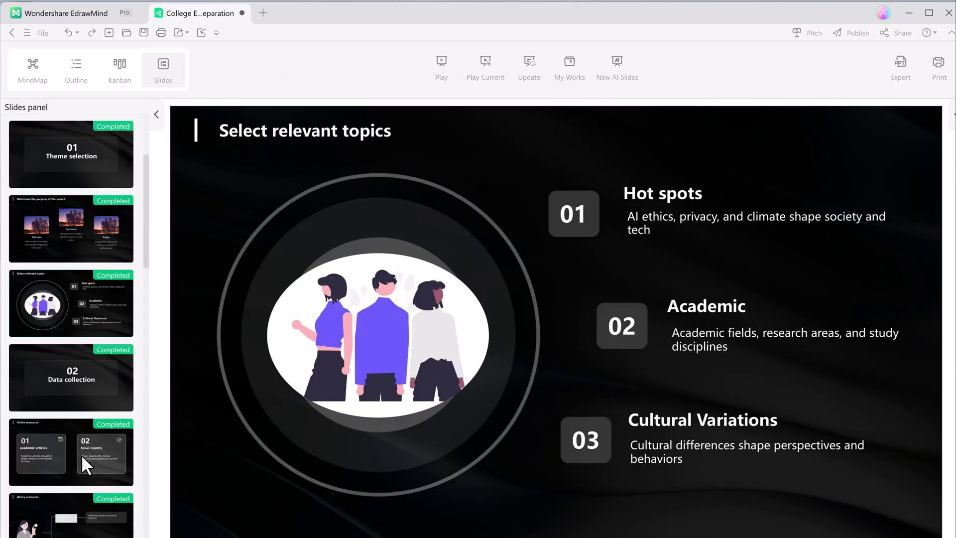
{"action": "scroll", "coordinate": [82, 454], "scroll_direction": "down", "scroll_amount": 3}
{"action": "scroll", "coordinate": [82, 454], "scroll_direction": "down", "scroll_amount": 3}
{"action": "scroll", "coordinate": [82, 455], "scroll_direction": "down", "scroll_amount": 2}
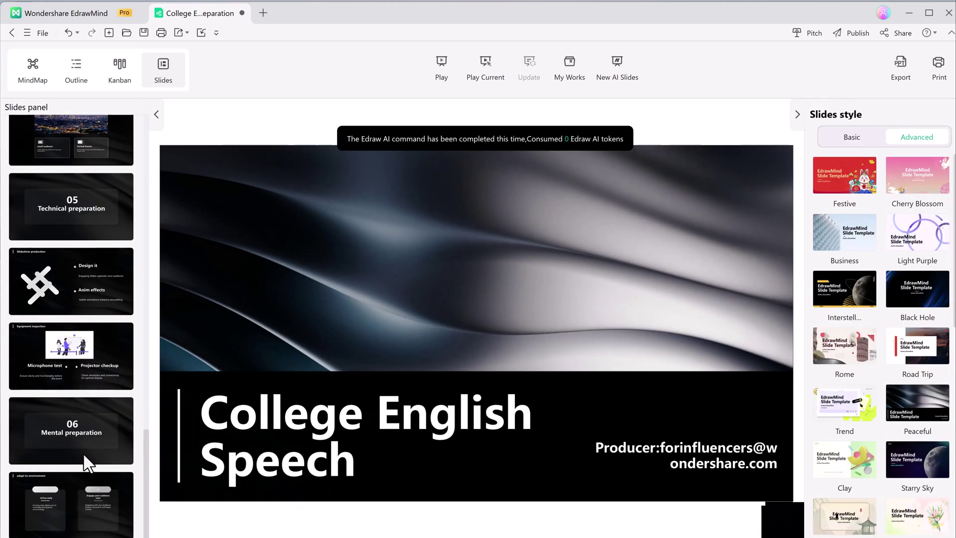
{"action": "scroll", "coordinate": [83, 452], "scroll_direction": "up", "scroll_amount": 4}
- Play the speech slideshow full screen and advance three slides to the Speech writing section
{"action": "left_click", "coordinate": [441, 67]}
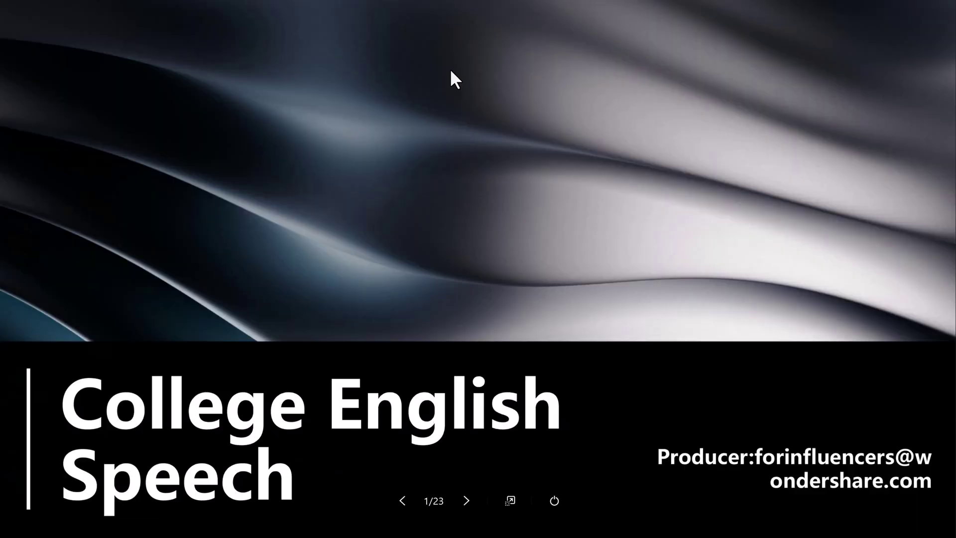
{"action": "left_click", "coordinate": [467, 500]}
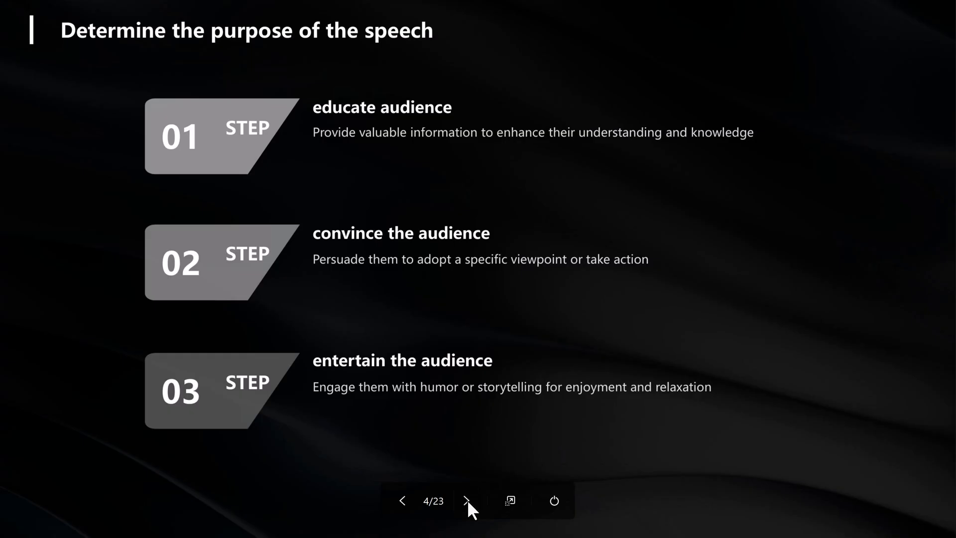
{"action": "left_click", "coordinate": [467, 500]}
{"action": "left_click", "coordinate": [467, 500]}
{"action": "left_click", "coordinate": [467, 500]}
{"action": "left_click", "coordinate": [467, 500]}
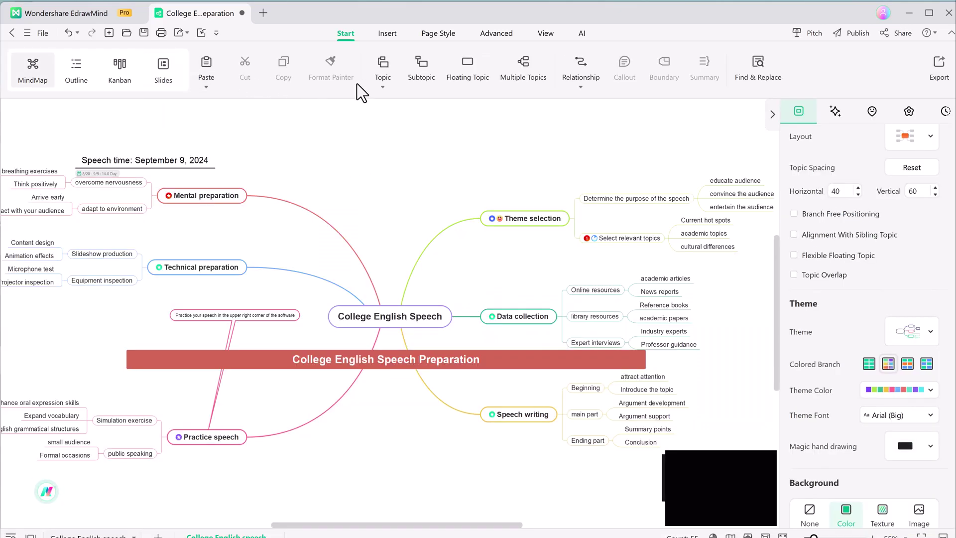
{"action": "left_click", "coordinate": [387, 33]}
{"action": "left_click", "coordinate": [395, 87]}
{"action": "mouse_move", "coordinate": [426, 135]}
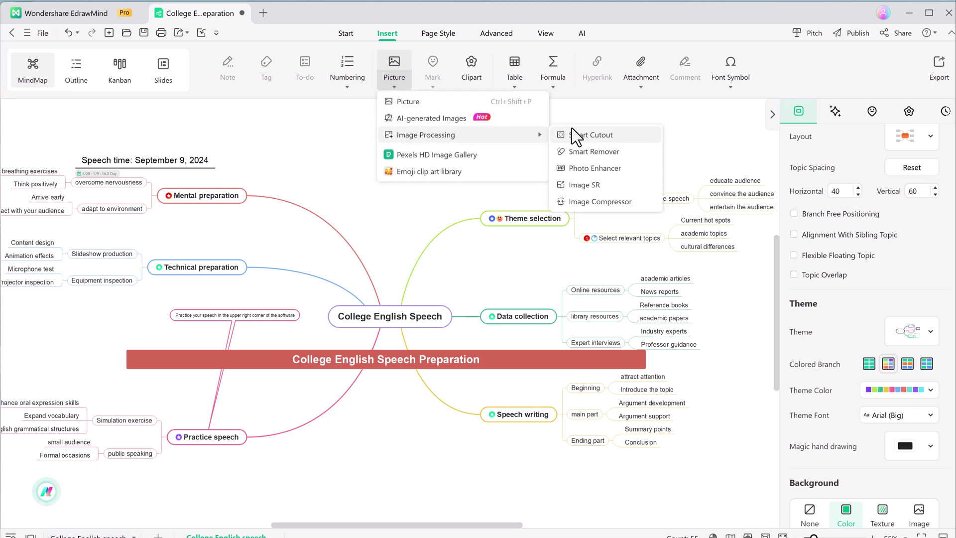
{"action": "left_click", "coordinate": [594, 169]}
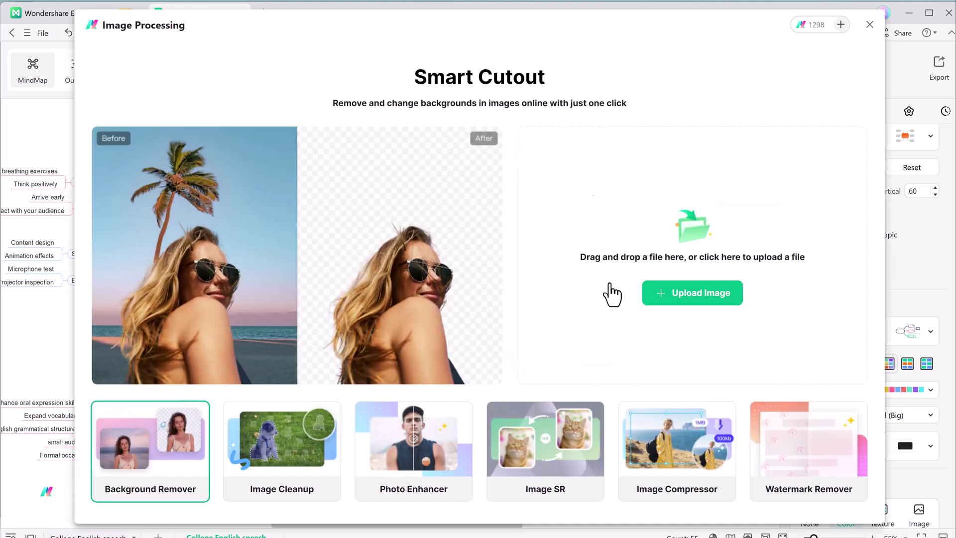
{"action": "left_click", "coordinate": [692, 299]}
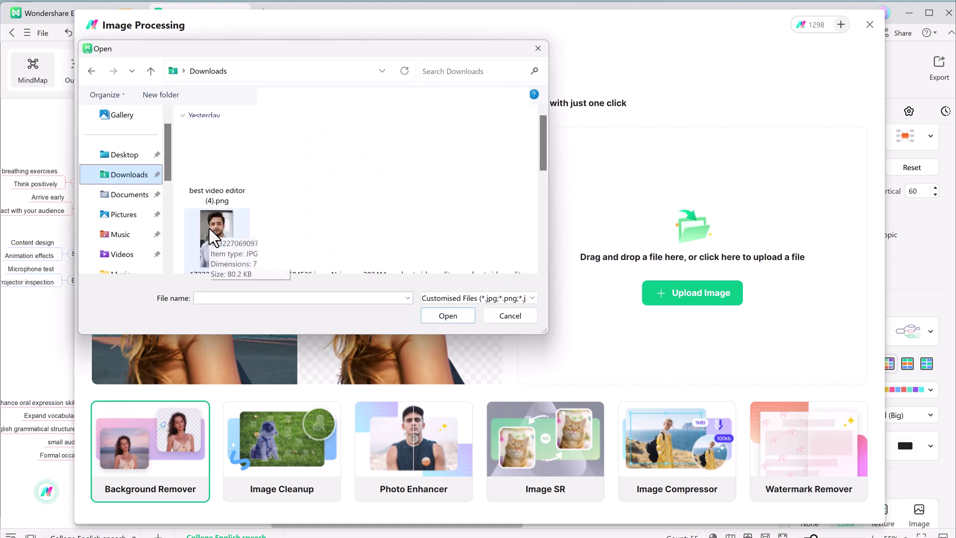
{"action": "double_click", "coordinate": [210, 229]}
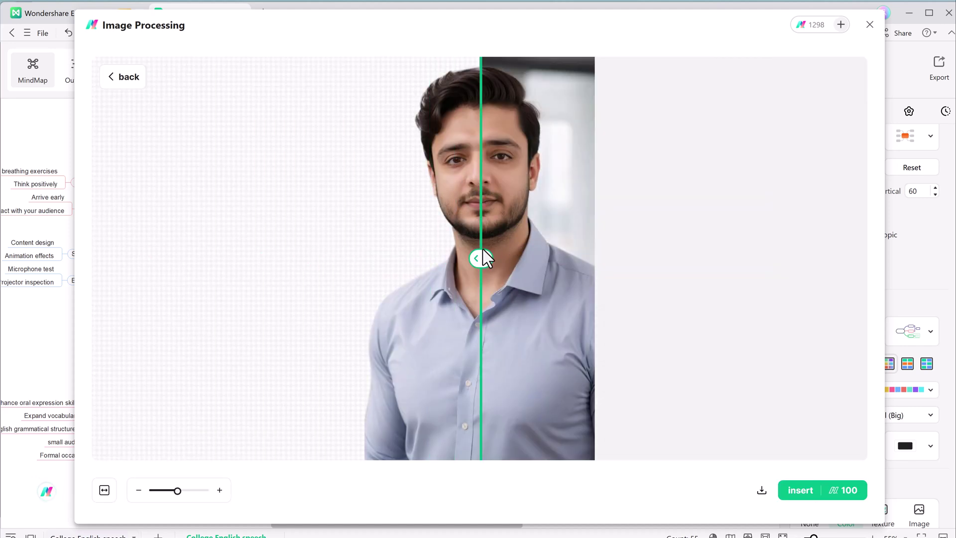
{"action": "mouse_move", "coordinate": [482, 256]}
{"action": "left_mouse_down"}
{"action": "mouse_move", "coordinate": [694, 258]}
{"action": "mouse_move", "coordinate": [304, 258]}
{"action": "left_mouse_up"}
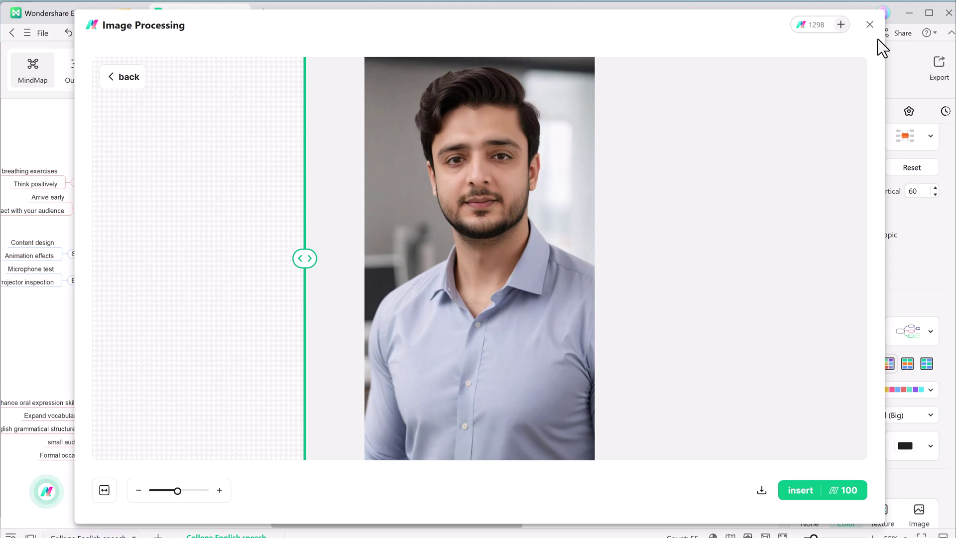
{"action": "left_click", "coordinate": [870, 24]}
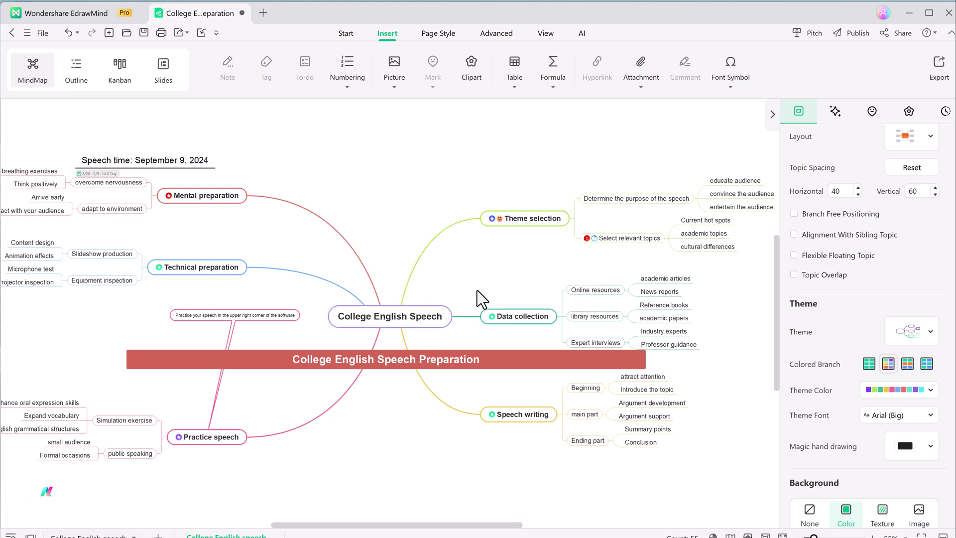
- Close the College English Speech document and start a new File Analysis
{"action": "key", "text": "ctrl+w"}
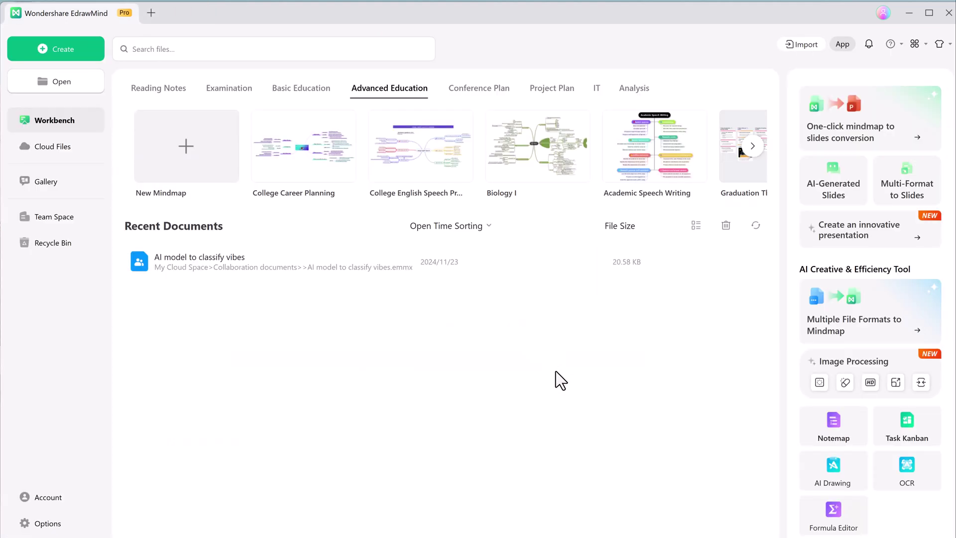
{"action": "left_click", "coordinate": [53, 49]}
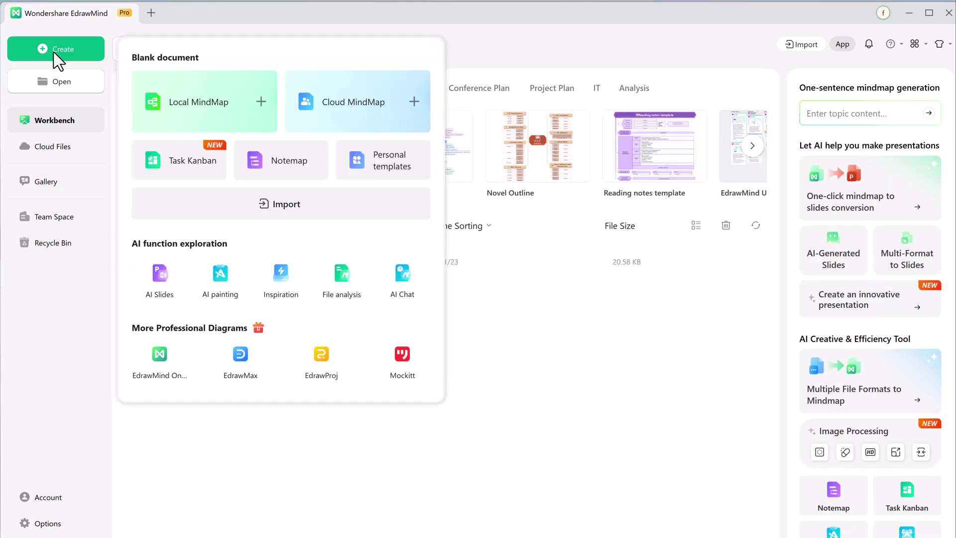
{"action": "left_click", "coordinate": [344, 290]}
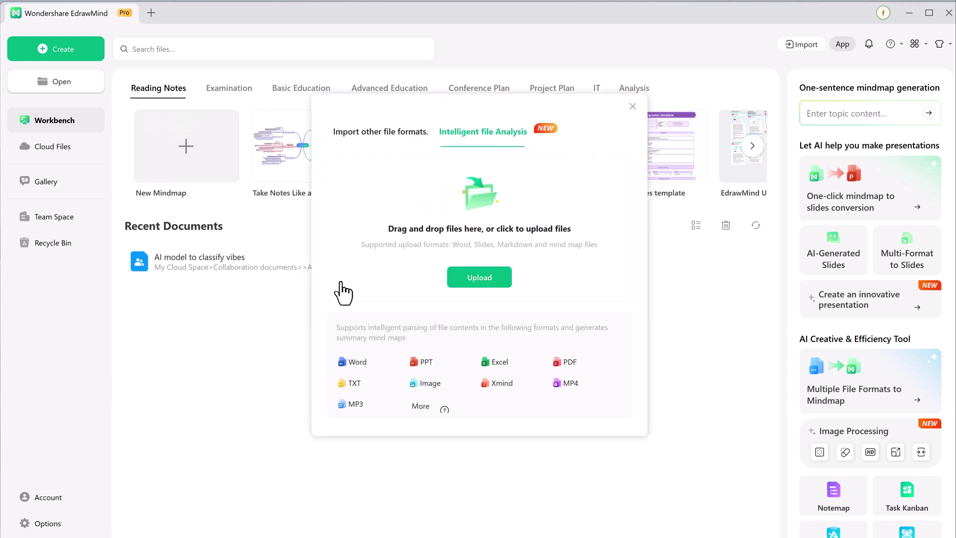
- Upload MY SCRIPT.pdf with English OCR and parse it into a mind map
{"action": "left_click", "coordinate": [479, 278]}
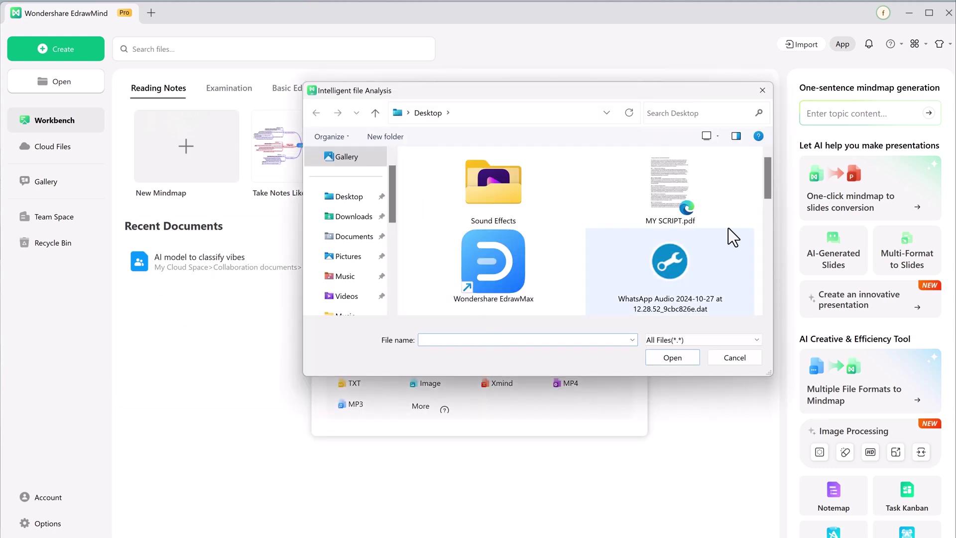
{"action": "left_click", "coordinate": [654, 204]}
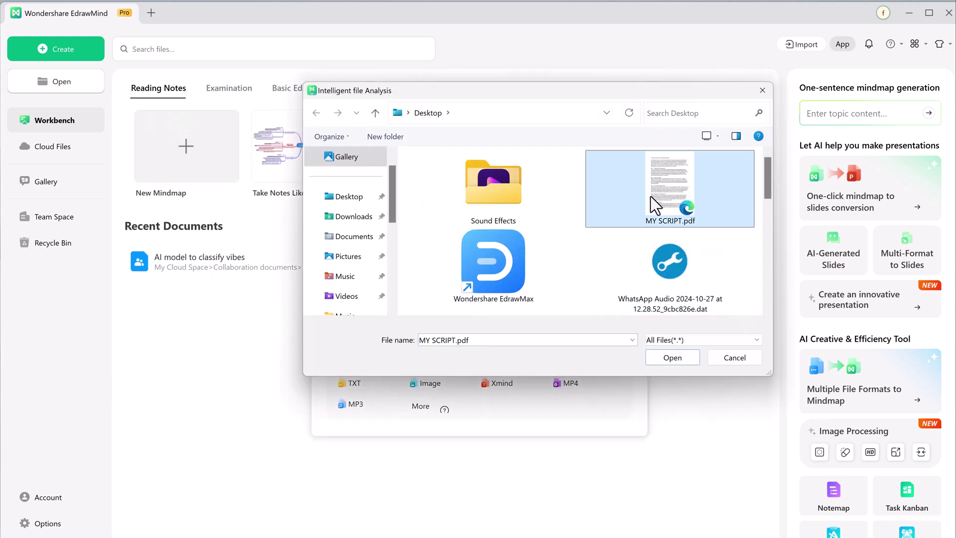
{"action": "left_click", "coordinate": [677, 357]}
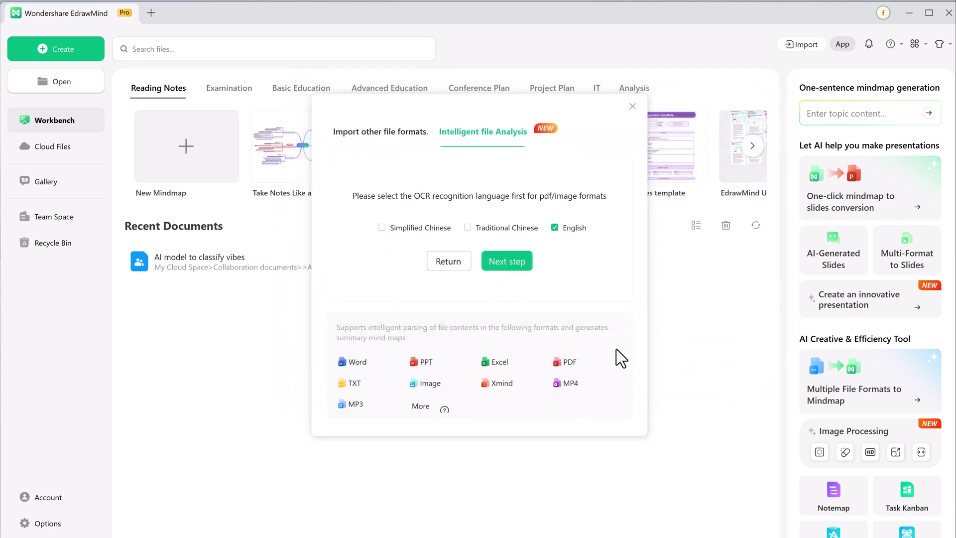
{"action": "left_click", "coordinate": [511, 263]}
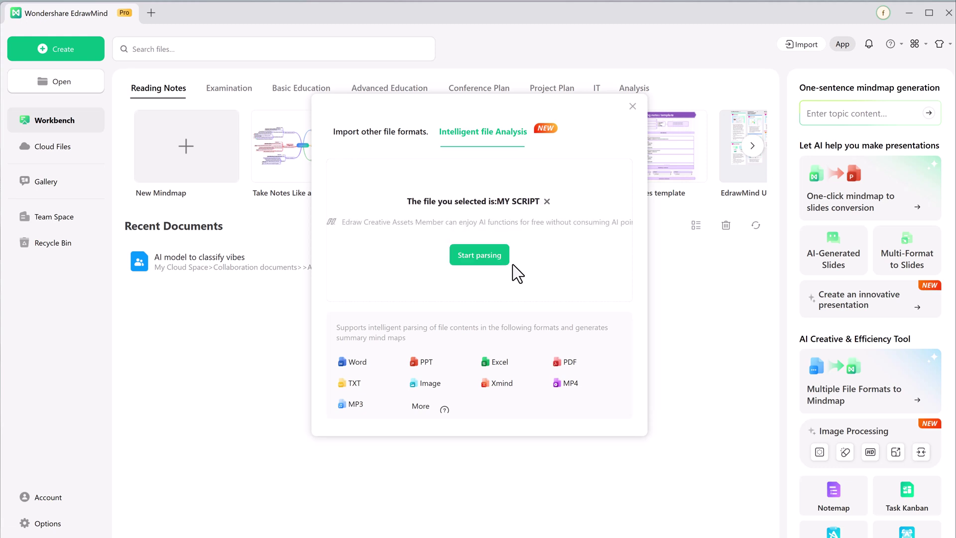
{"action": "left_click", "coordinate": [472, 256]}
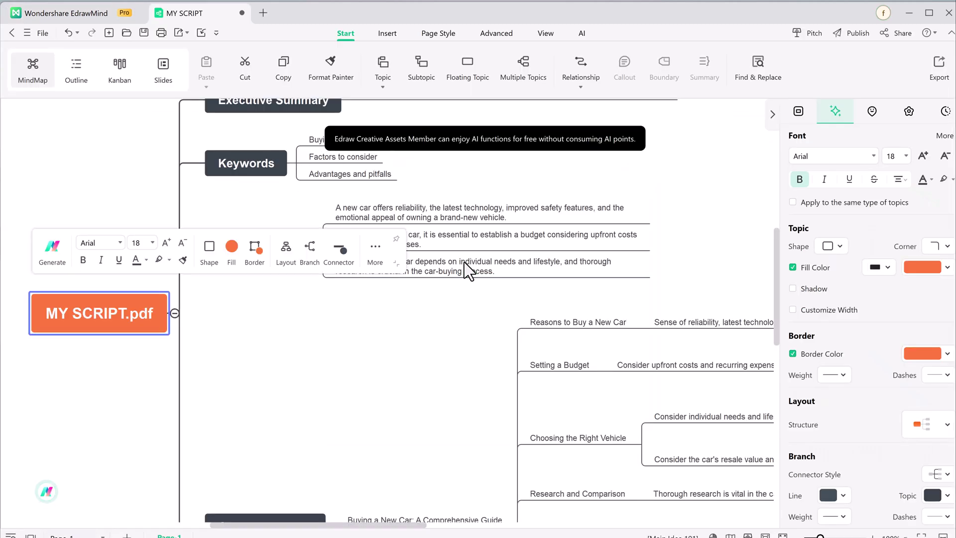
{"action": "left_click", "coordinate": [373, 369]}
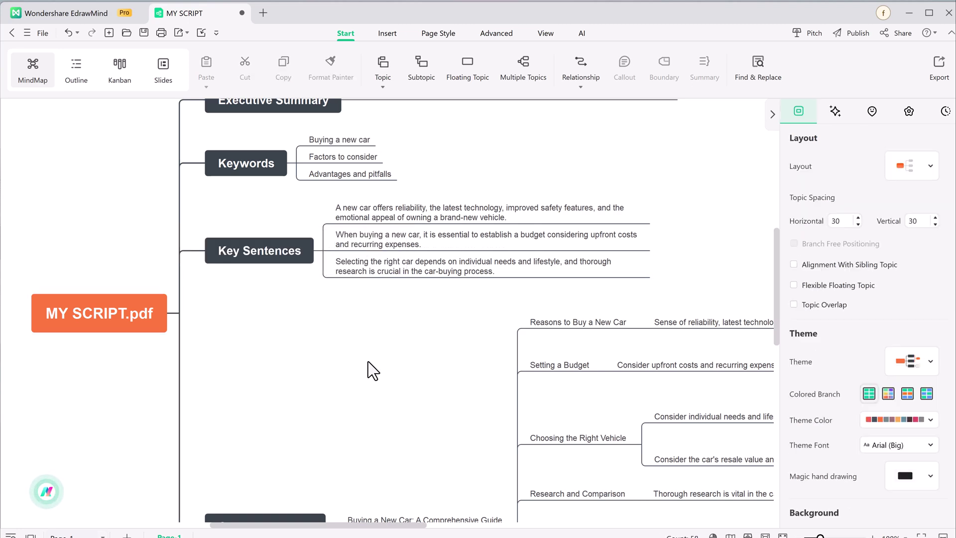
{"action": "scroll", "coordinate": [373, 370], "scroll_direction": "up", "scroll_amount": 3}
{"action": "scroll", "coordinate": [372, 370], "scroll_direction": "down", "scroll_amount": 3}
{"action": "scroll", "coordinate": [368, 361], "scroll_direction": "down", "scroll_amount": 3}
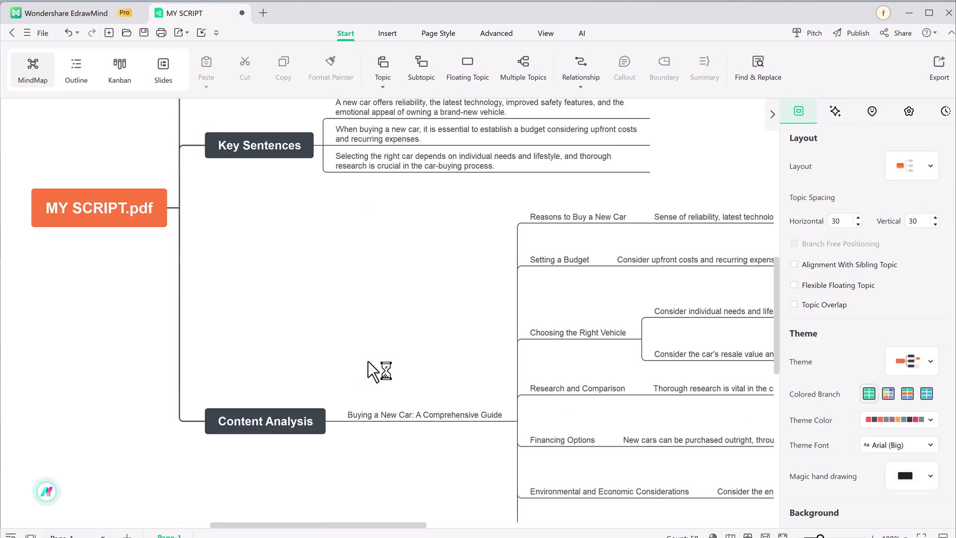
{"action": "scroll", "coordinate": [368, 362], "scroll_direction": "down", "scroll_amount": 3}
{"action": "scroll", "coordinate": [369, 361], "scroll_direction": "down", "scroll_amount": 3}
{"action": "scroll", "coordinate": [369, 361], "scroll_direction": "up", "scroll_amount": 3}
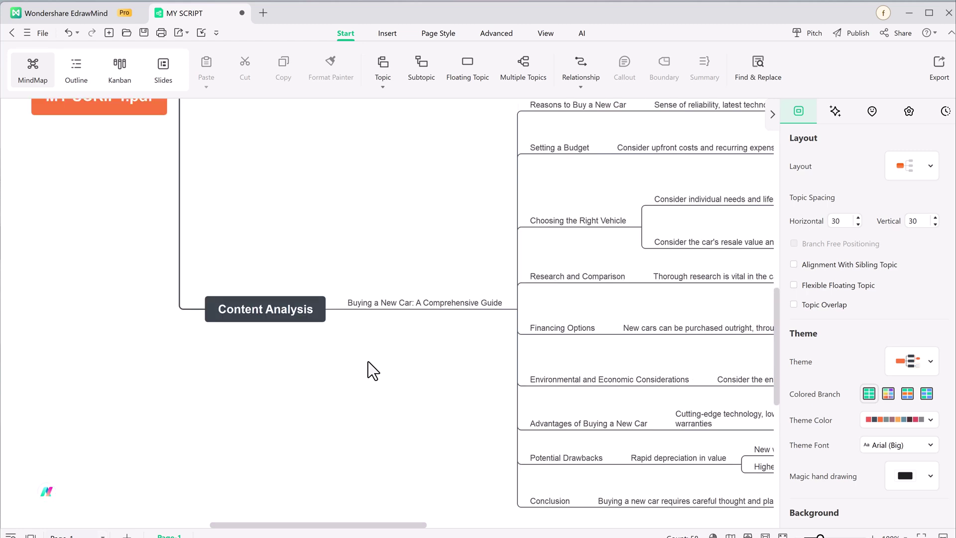
{"action": "scroll", "coordinate": [378, 386], "scroll_direction": "up", "scroll_amount": 6}
{"action": "scroll", "coordinate": [386, 401], "scroll_direction": "up", "scroll_amount": 3}
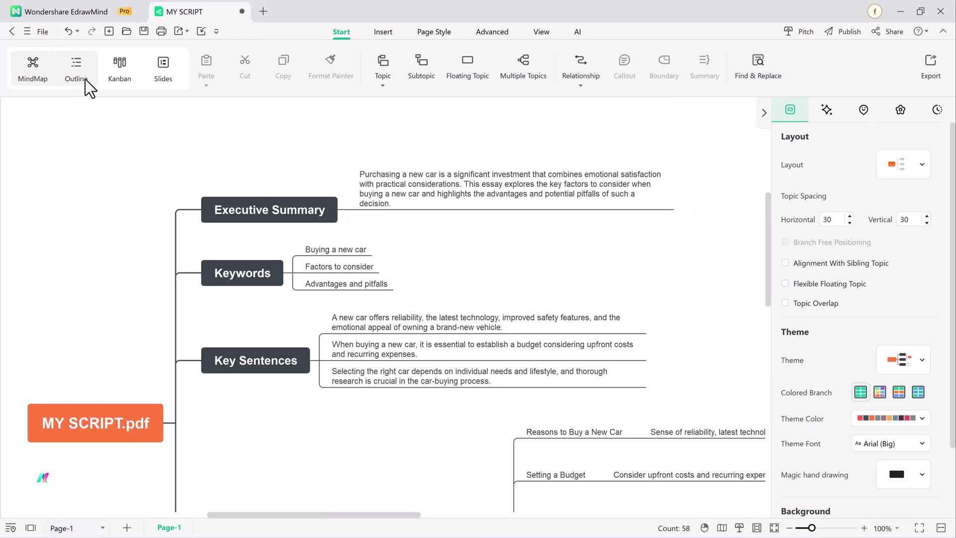
{"action": "left_click", "coordinate": [76, 68]}
{"action": "scroll", "coordinate": [270, 173], "scroll_direction": "down", "scroll_amount": 5}
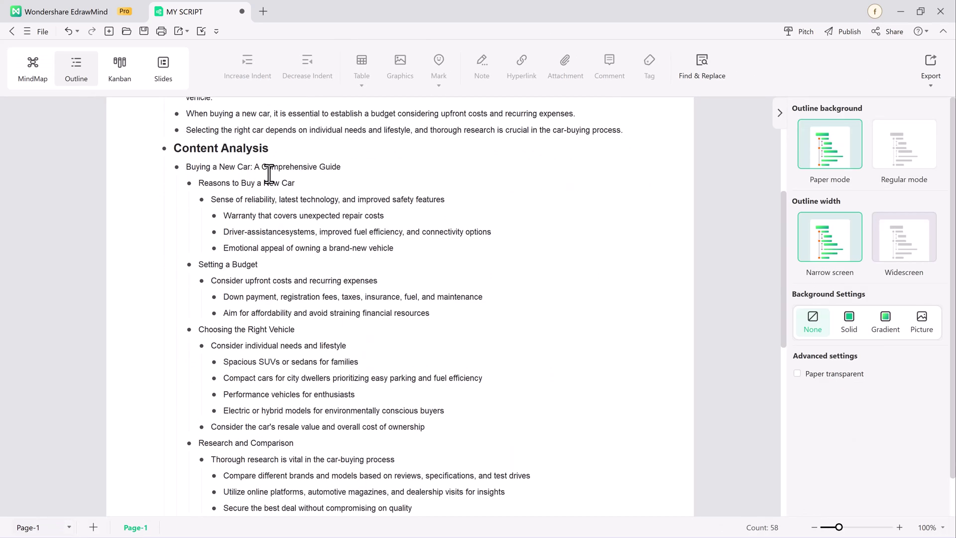
{"action": "scroll", "coordinate": [270, 173], "scroll_direction": "down", "scroll_amount": 5}
{"action": "scroll", "coordinate": [270, 173], "scroll_direction": "down", "scroll_amount": 3}
{"action": "scroll", "coordinate": [270, 173], "scroll_direction": "up", "scroll_amount": 2}
{"action": "scroll", "coordinate": [270, 173], "scroll_direction": "up", "scroll_amount": 5}
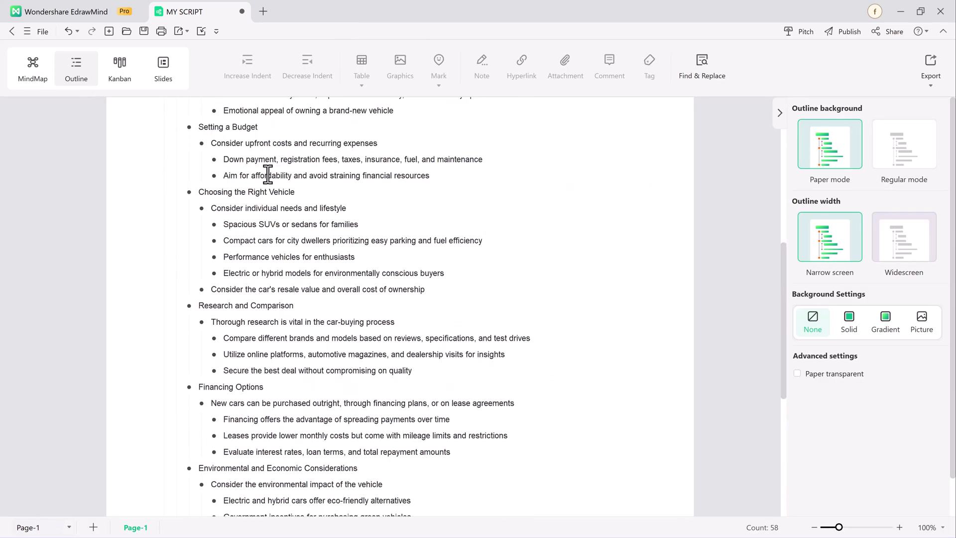
{"action": "scroll", "coordinate": [270, 173], "scroll_direction": "up", "scroll_amount": 5}
{"action": "scroll", "coordinate": [270, 172], "scroll_direction": "up", "scroll_amount": 2}
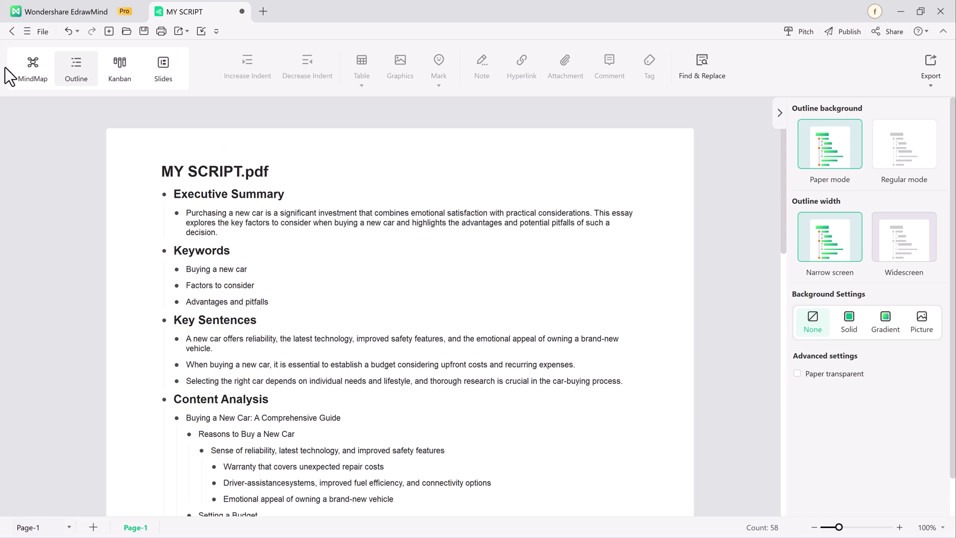
{"action": "left_click", "coordinate": [25, 65]}
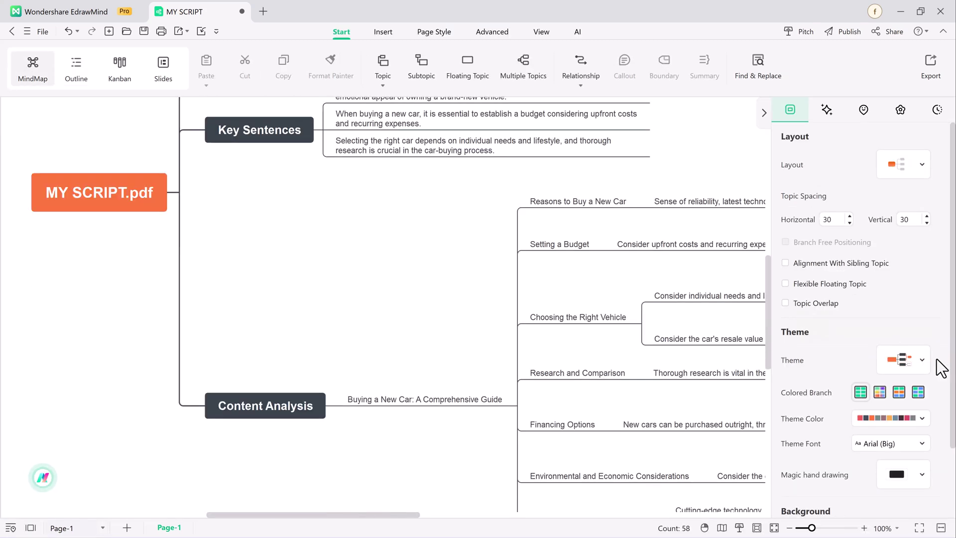
- Preview alternative map colour themes, then start Edraw AI chat in Article generation mode
{"action": "left_click", "coordinate": [922, 360]}
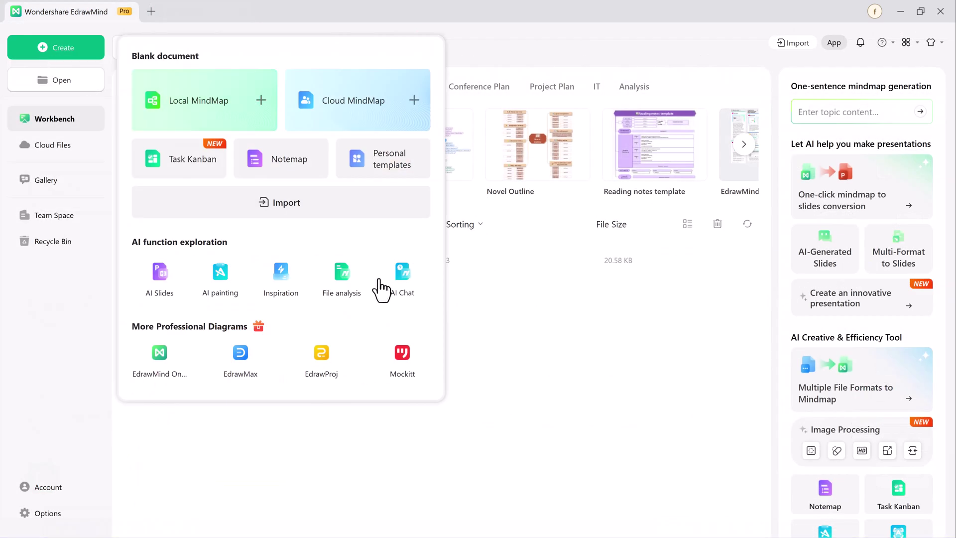
{"action": "left_click", "coordinate": [404, 280]}
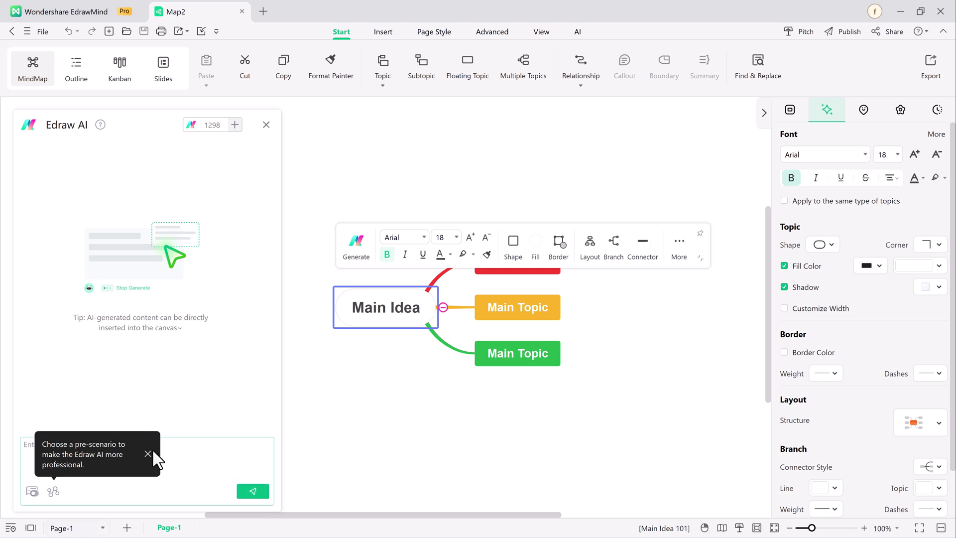
{"action": "left_click", "coordinate": [148, 455]}
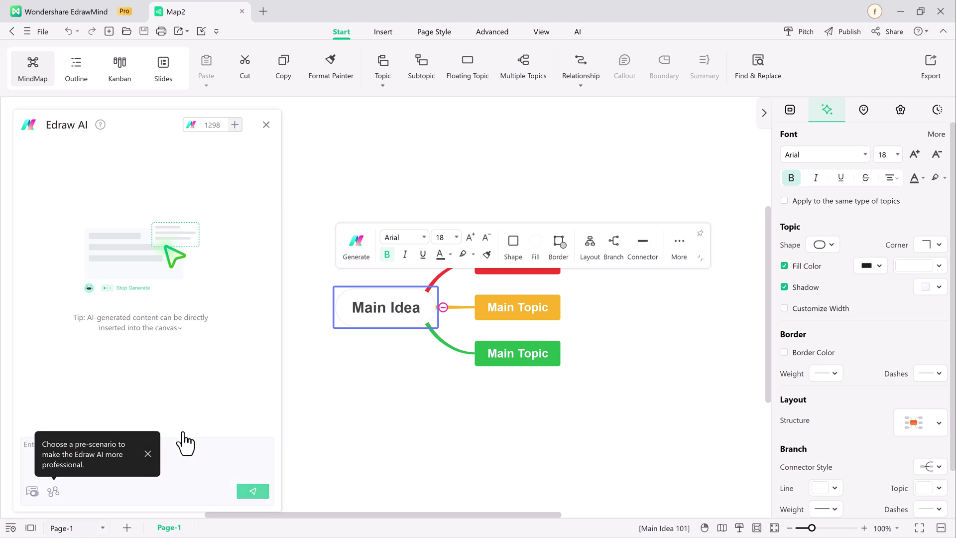
{"action": "left_click", "coordinate": [53, 493]}
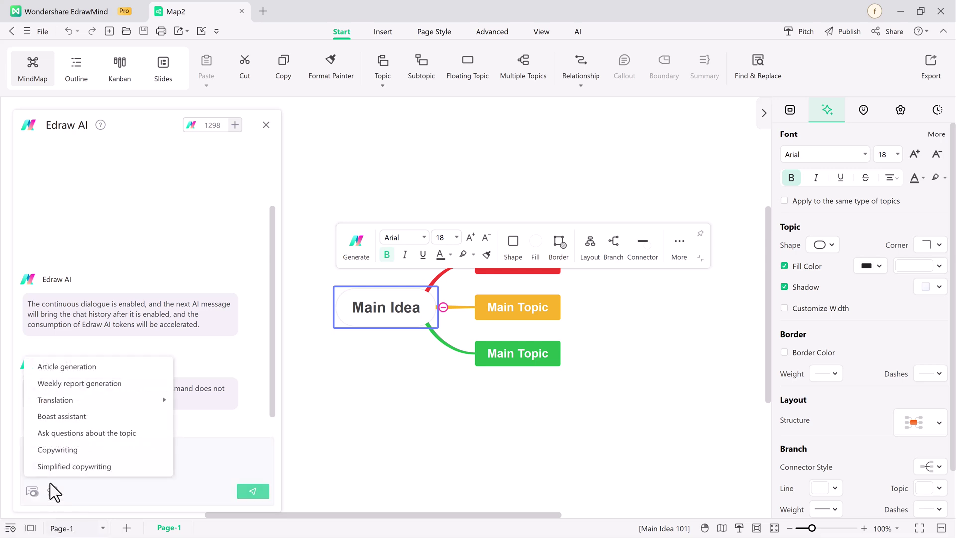
{"action": "left_click", "coordinate": [88, 370]}
{"action": "type", "text": "Wr"}
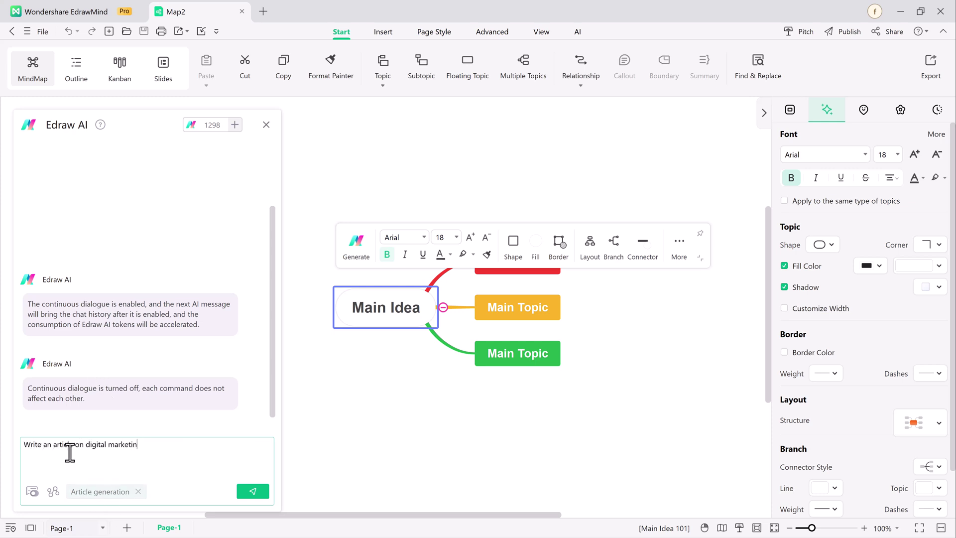
- Generate a digital marketing article, copy it, and switch to topic-question mode
{"action": "left_click", "coordinate": [252, 492]}
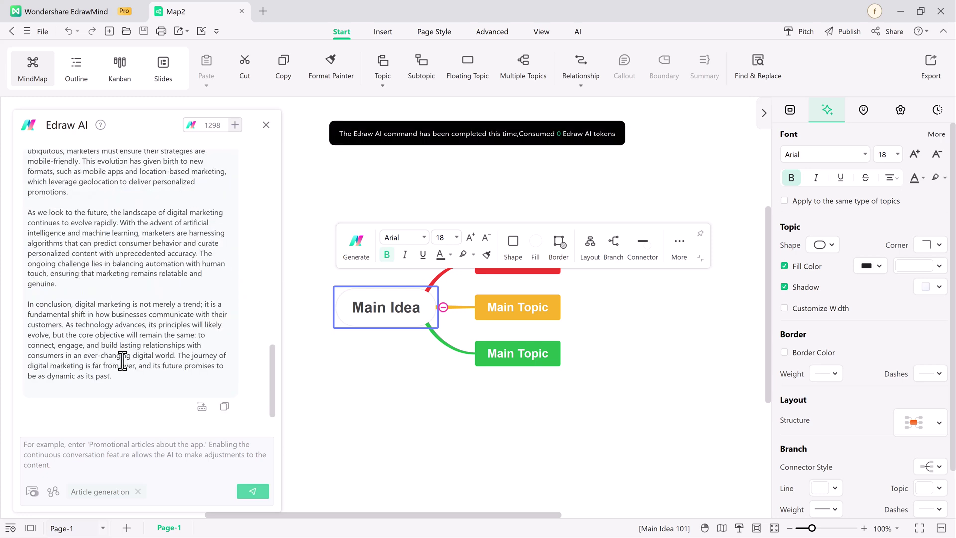
{"action": "left_click", "coordinate": [225, 409]}
{"action": "left_click", "coordinate": [52, 491]}
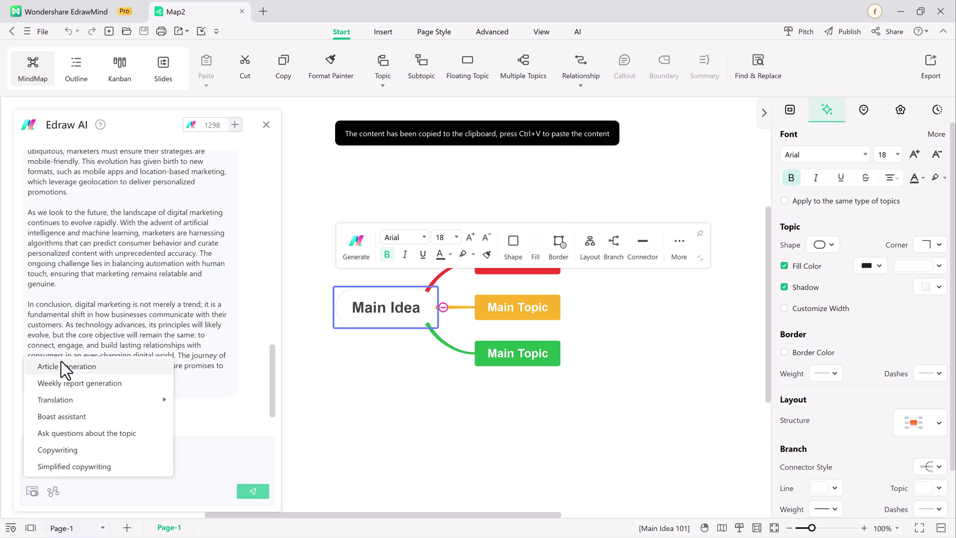
{"action": "left_click", "coordinate": [122, 435]}
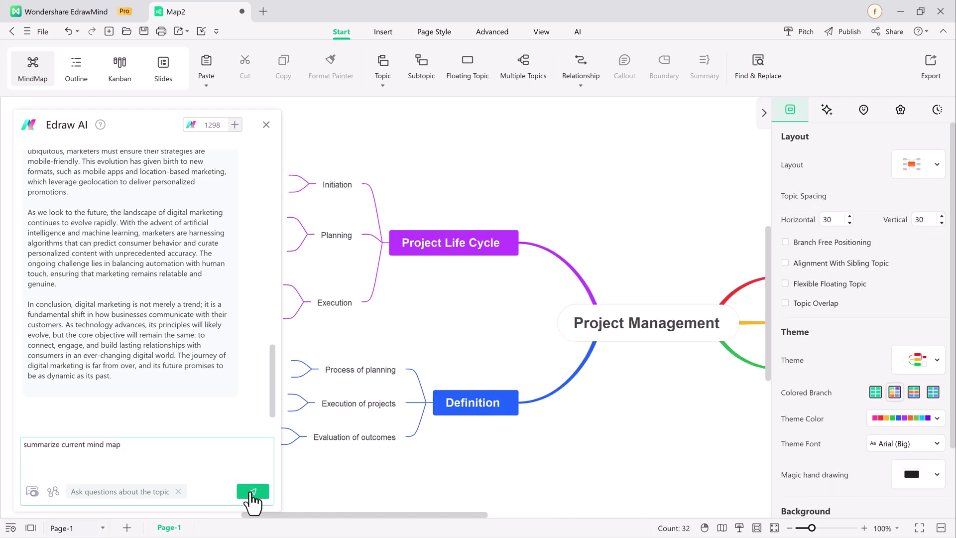
- Ask Edraw AI to 'summarize current mind map' for the Project Management map
{"action": "left_click", "coordinate": [252, 492]}
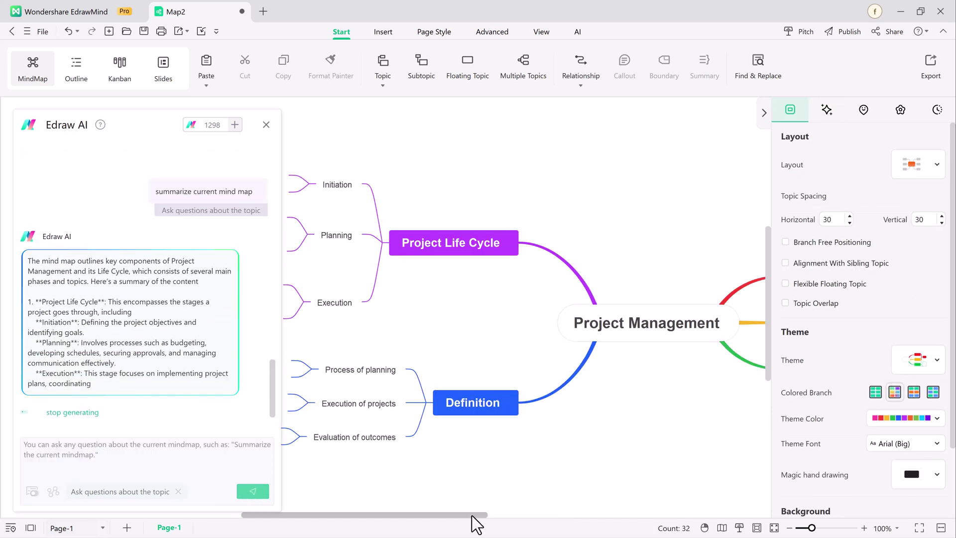
{"action": "left_click_drag", "start_coordinate": [471, 516], "coordinate": [410, 515]}
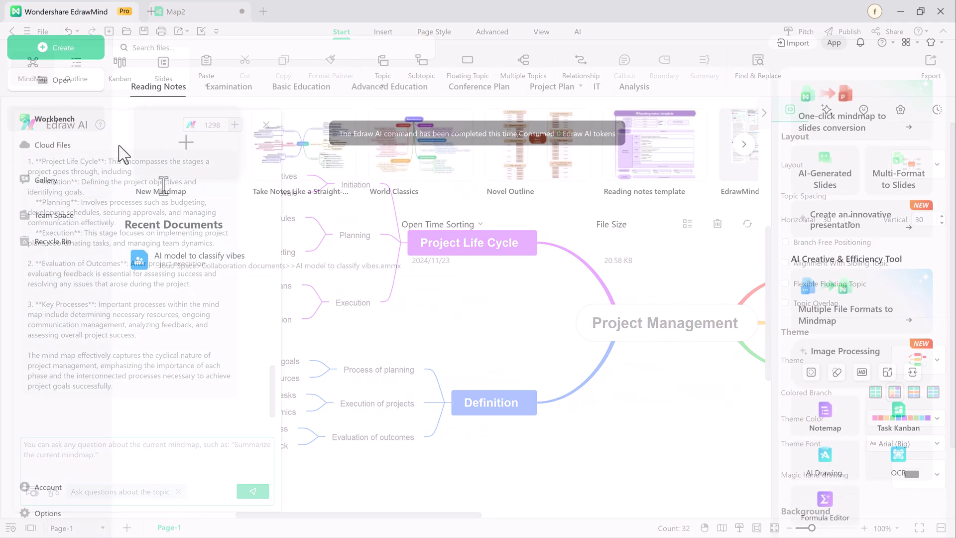
- Open the Gallery and filter templates by Education, Reading Notes, then Diagram Types
{"action": "left_click", "coordinate": [47, 181]}
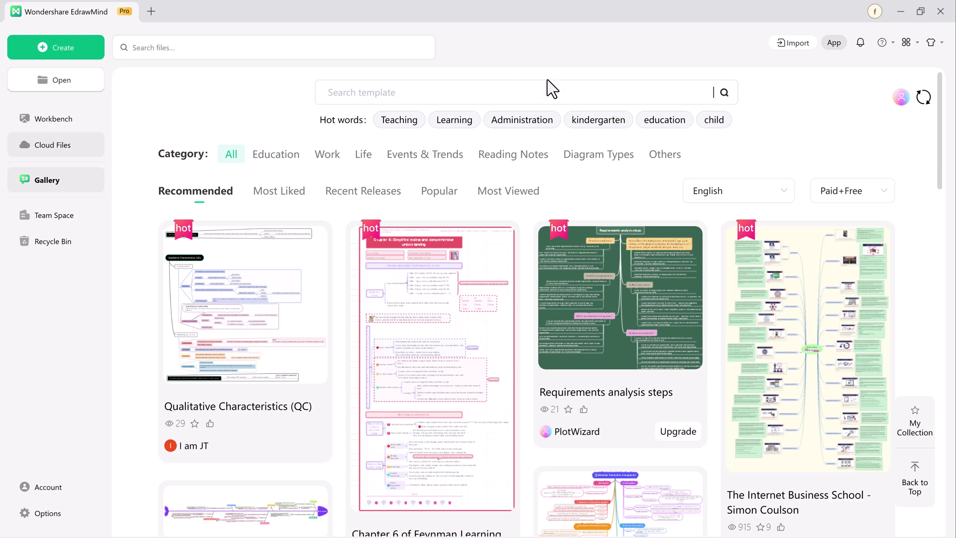
{"action": "mouse_move", "coordinate": [621, 297]}
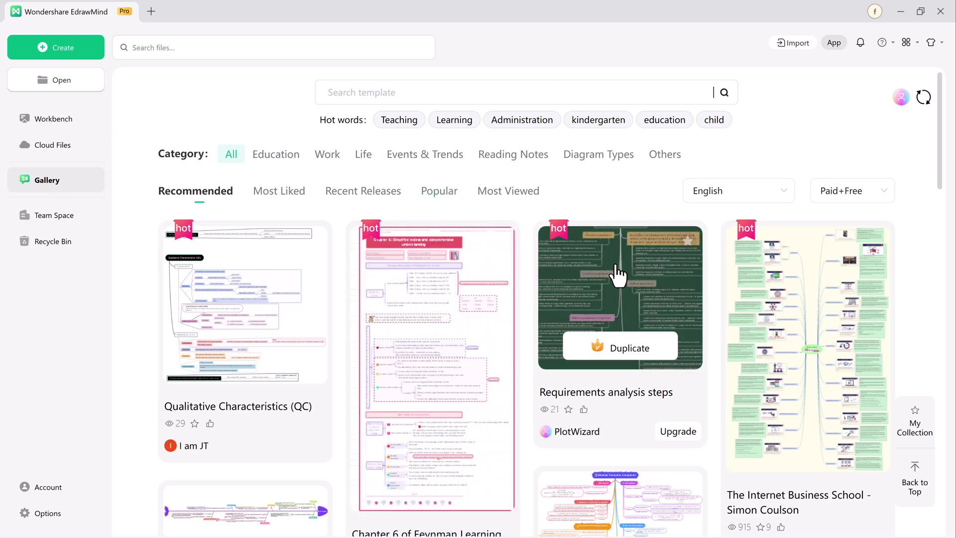
{"action": "scroll", "coordinate": [475, 351], "scroll_direction": "down", "scroll_amount": 3}
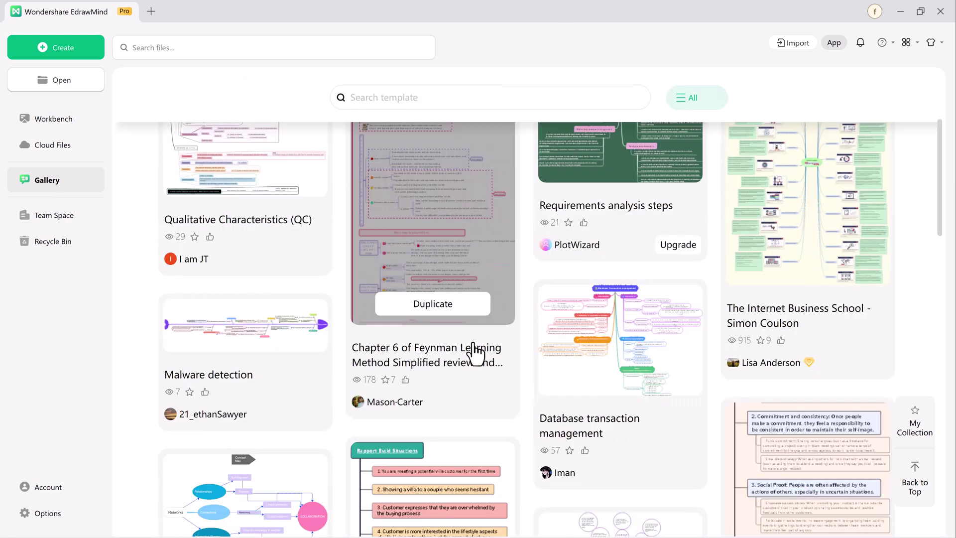
{"action": "scroll", "coordinate": [476, 352], "scroll_direction": "down", "scroll_amount": 5}
{"action": "scroll", "coordinate": [475, 352], "scroll_direction": "down", "scroll_amount": 5}
{"action": "scroll", "coordinate": [476, 351], "scroll_direction": "down", "scroll_amount": 5}
{"action": "scroll", "coordinate": [475, 352], "scroll_direction": "down", "scroll_amount": 5}
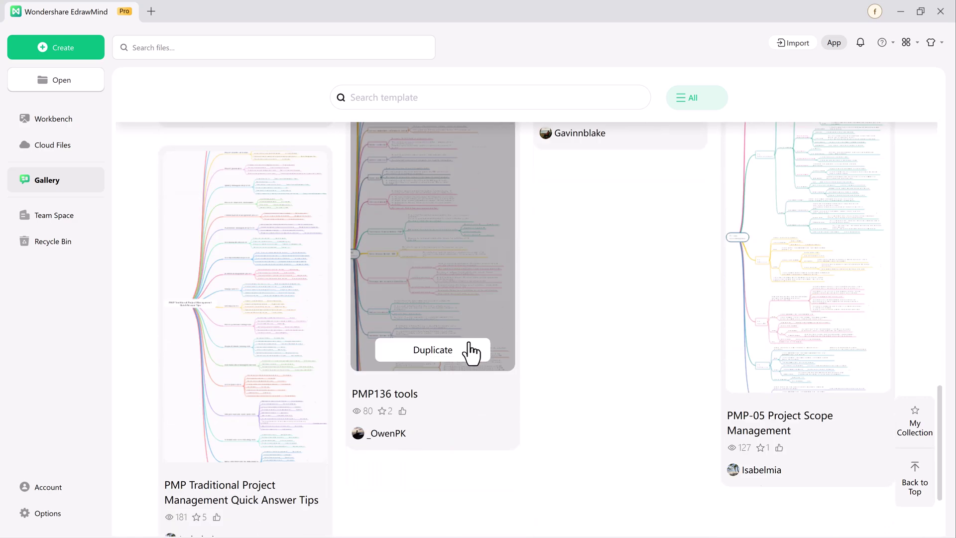
{"action": "scroll", "coordinate": [472, 351], "scroll_direction": "down", "scroll_amount": 3}
{"action": "scroll", "coordinate": [472, 351], "scroll_direction": "up", "scroll_amount": 5}
{"action": "scroll", "coordinate": [472, 351], "scroll_direction": "up", "scroll_amount": 5}
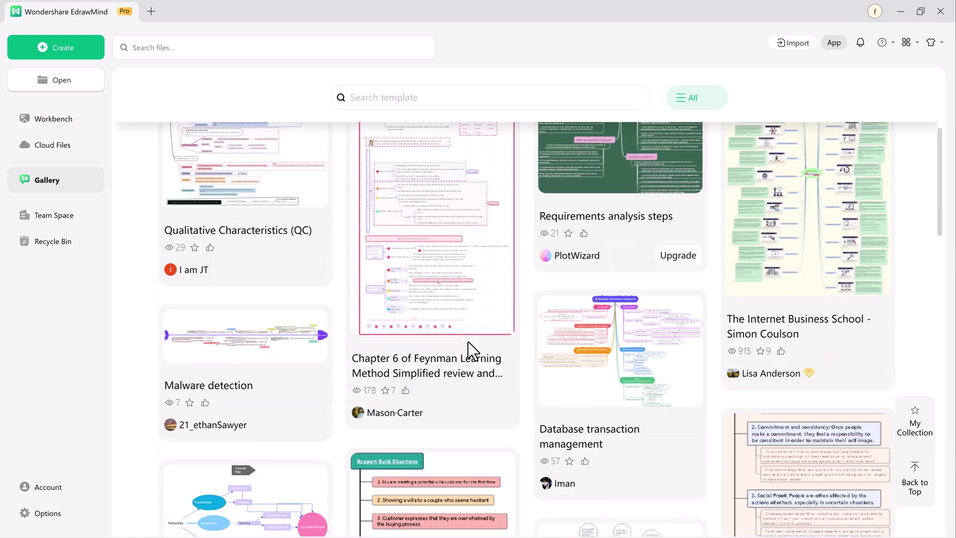
{"action": "scroll", "coordinate": [473, 350], "scroll_direction": "up", "scroll_amount": 5}
{"action": "left_click", "coordinate": [275, 154]}
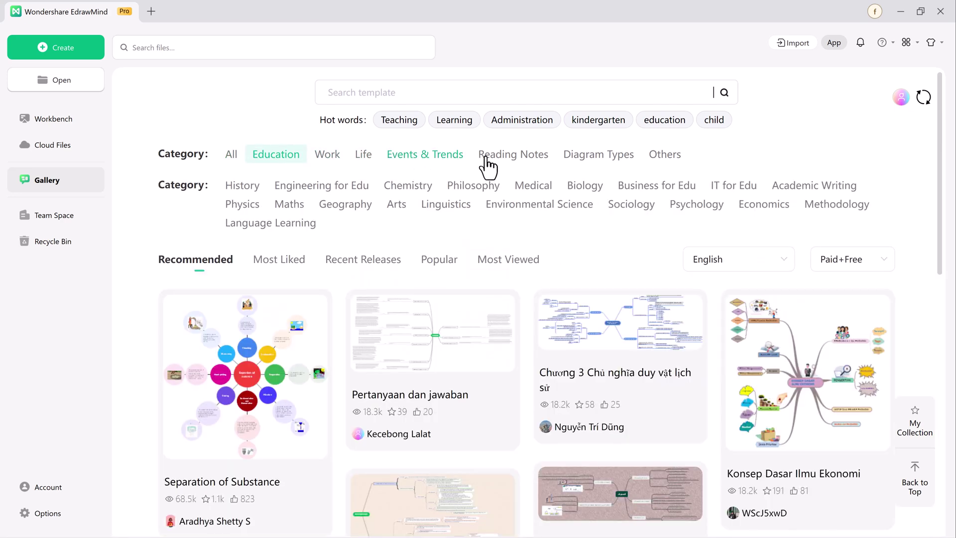
{"action": "left_click", "coordinate": [488, 159]}
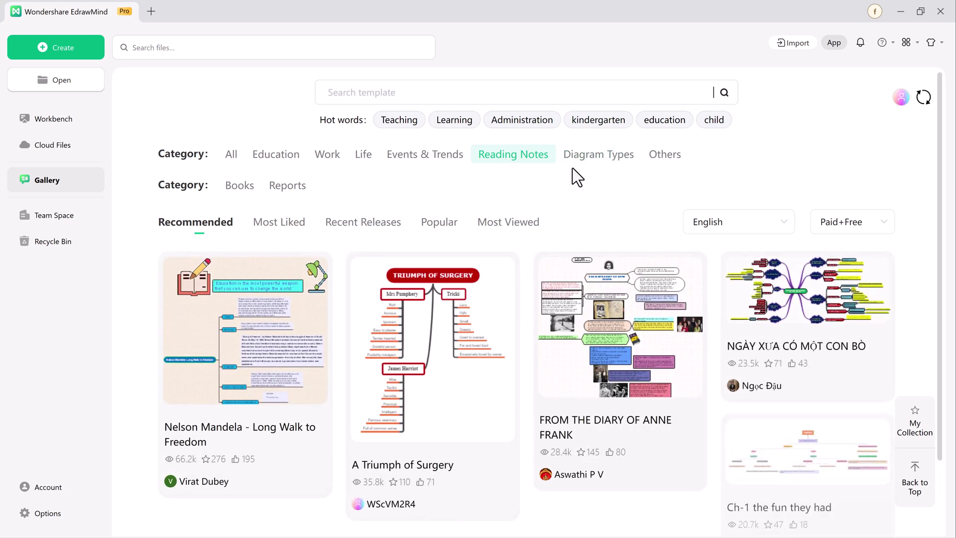
{"action": "scroll", "coordinate": [613, 262], "scroll_direction": "down", "scroll_amount": 1}
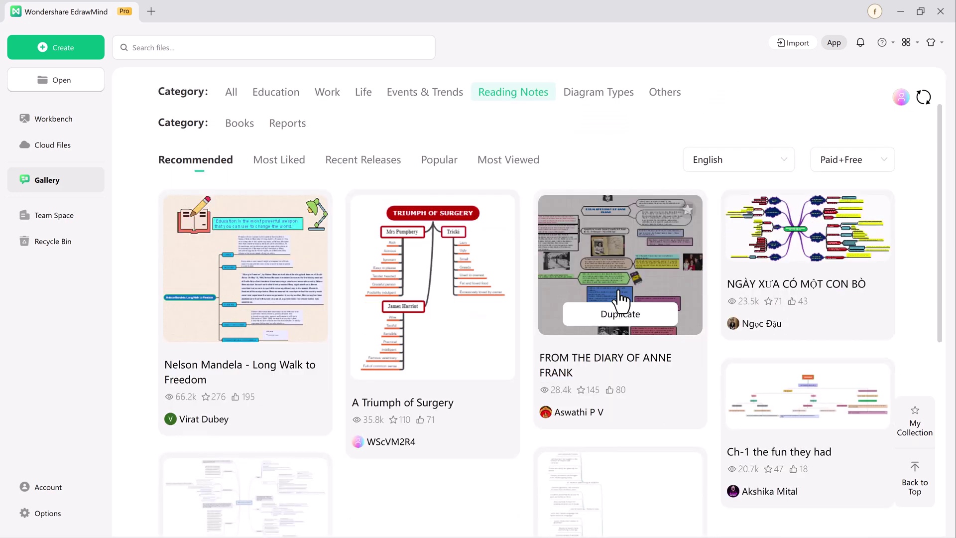
{"action": "scroll", "coordinate": [620, 298], "scroll_direction": "up", "scroll_amount": 2}
{"action": "left_click", "coordinate": [599, 155]}
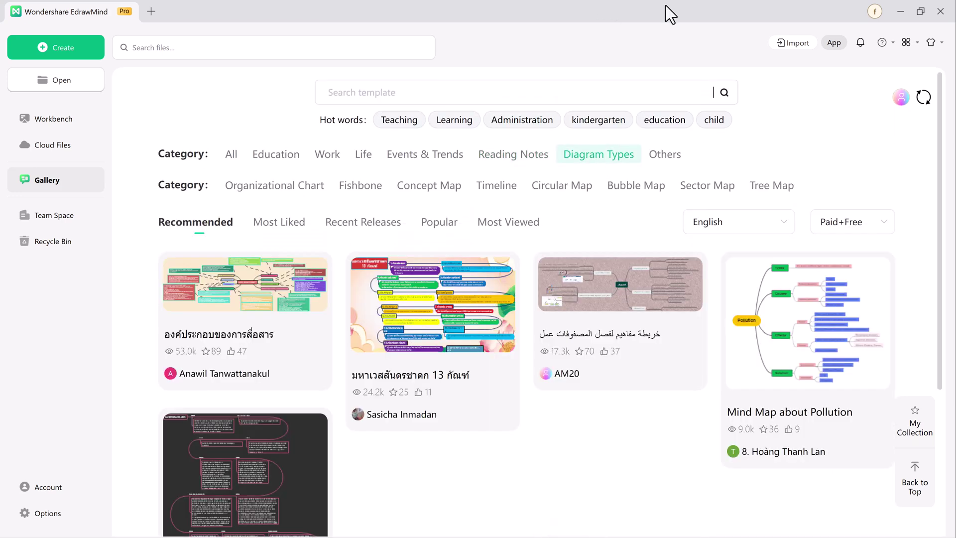
{"action": "scroll", "coordinate": [579, 208], "scroll_direction": "down", "scroll_amount": 3}
{"action": "scroll", "coordinate": [578, 207], "scroll_direction": "down", "scroll_amount": 3}
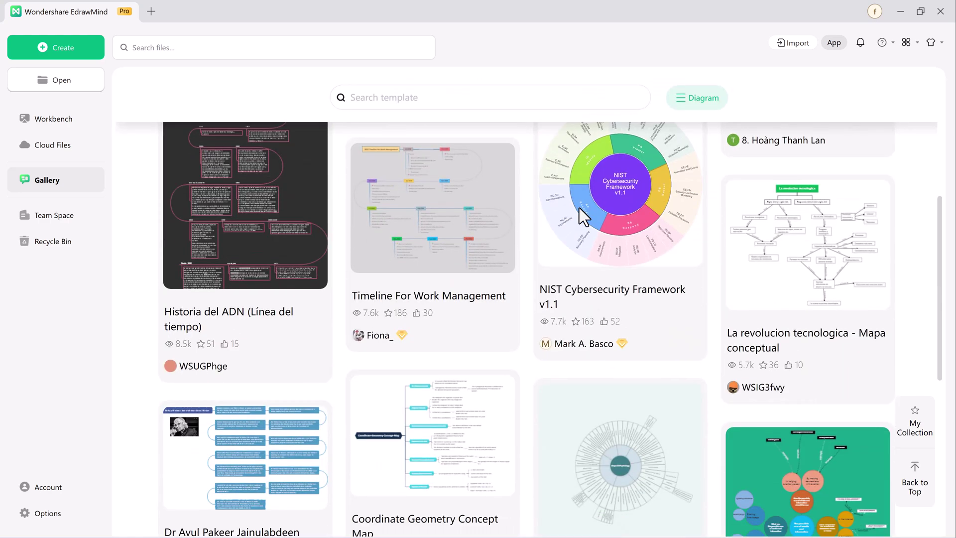
{"action": "scroll", "coordinate": [579, 208], "scroll_direction": "down", "scroll_amount": 3}
{"action": "scroll", "coordinate": [579, 208], "scroll_direction": "up", "scroll_amount": 5}
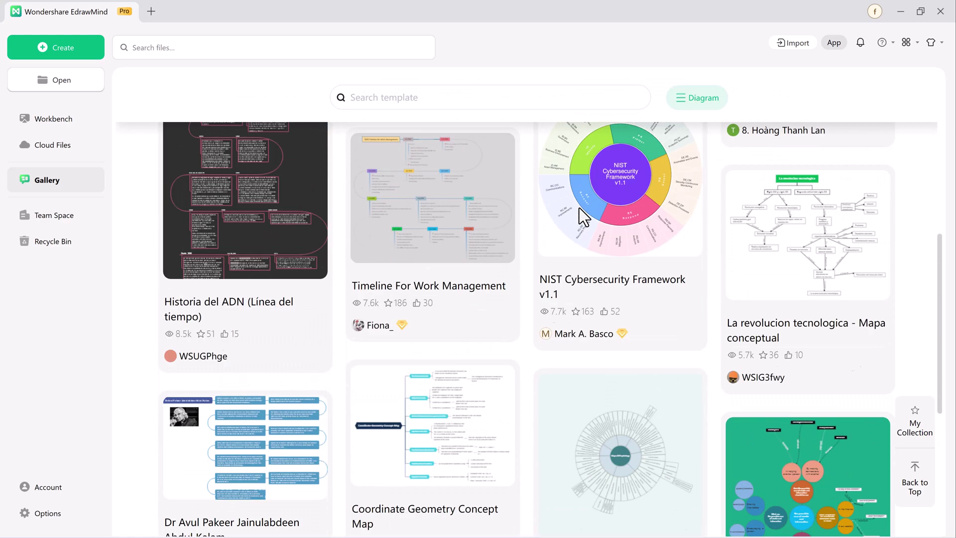
{"action": "scroll", "coordinate": [579, 207], "scroll_direction": "up", "scroll_amount": 3}
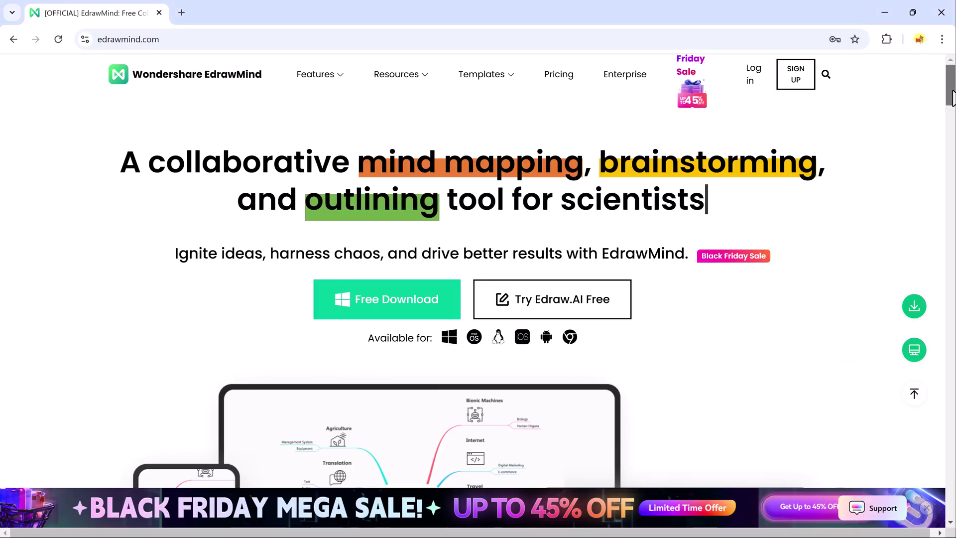
{"action": "left_click_drag", "start_coordinate": [953, 96], "coordinate": [950, 118]}
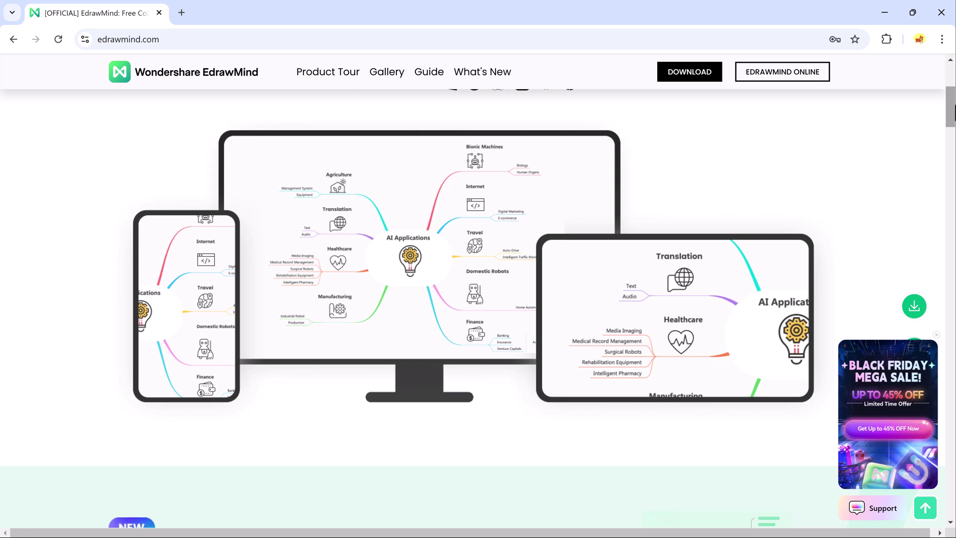
{"action": "left_click_drag", "start_coordinate": [950, 118], "coordinate": [950, 219]}
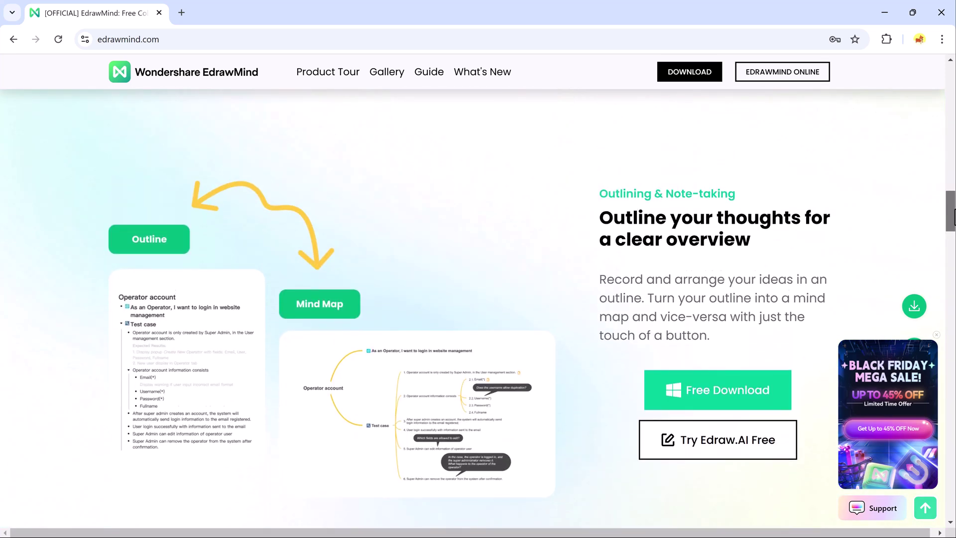
{"action": "left_click_drag", "start_coordinate": [950, 219], "coordinate": [951, 251]}
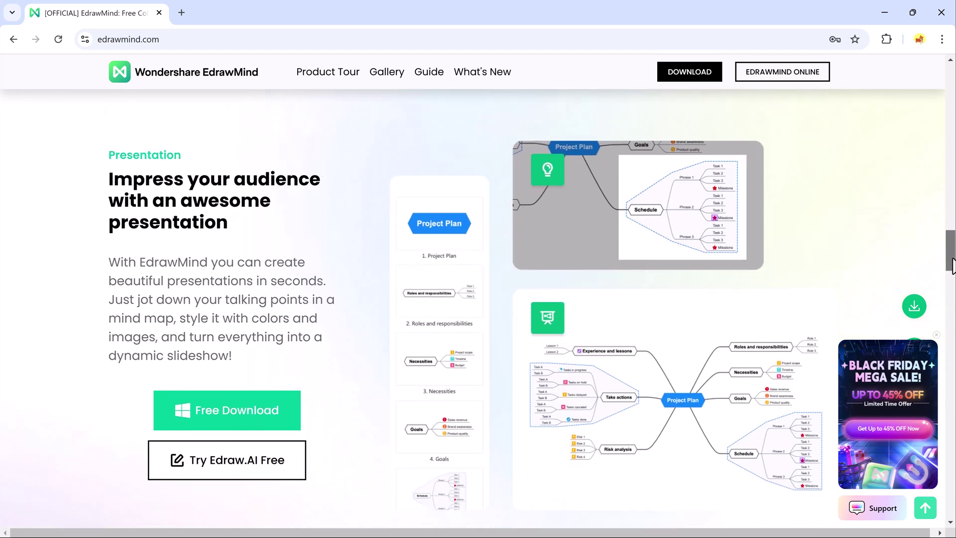
{"action": "left_click_drag", "start_coordinate": [951, 269], "coordinate": [950, 301]}
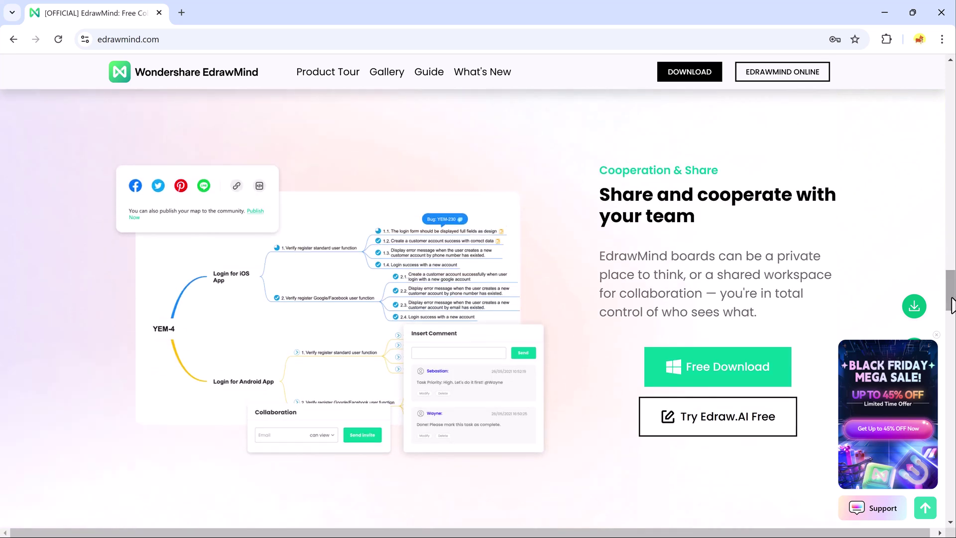
{"action": "left_click_drag", "start_coordinate": [950, 300], "coordinate": [951, 478]}
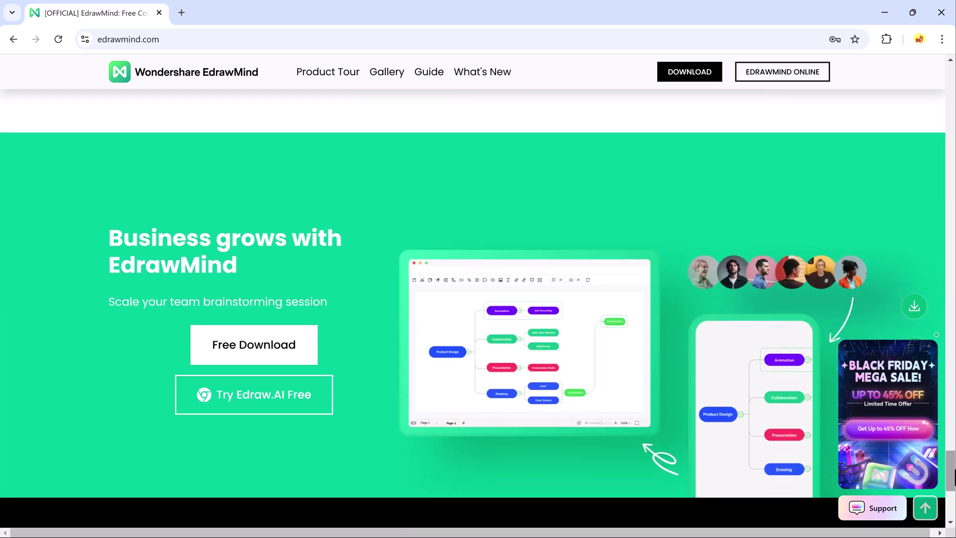